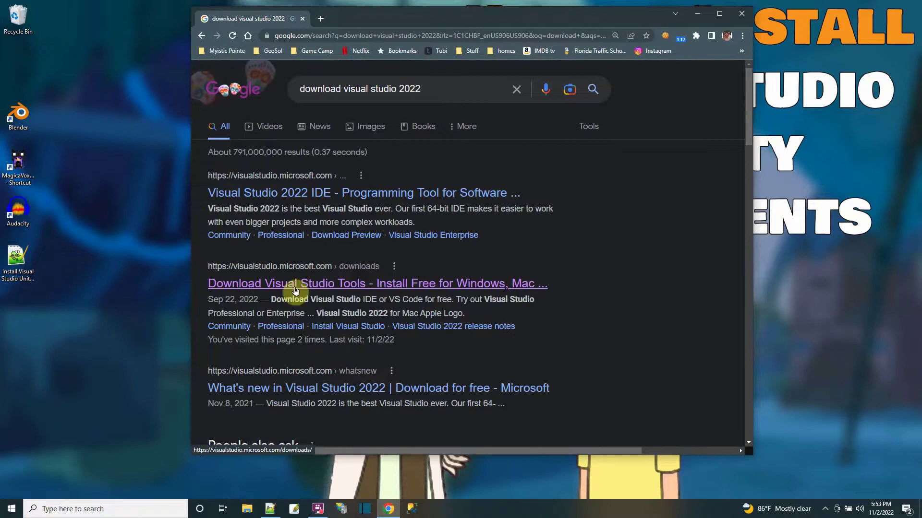
Download the free Visual Studio 2022 Community installer from Microsoft's downloads page, saving it as VisualStudioSetup.exe over the existing file.
click(294, 287)
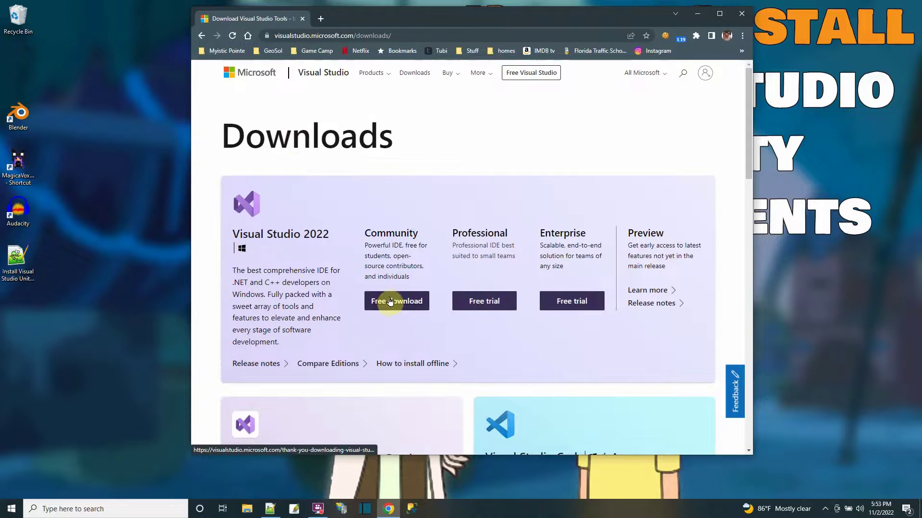
click(390, 302)
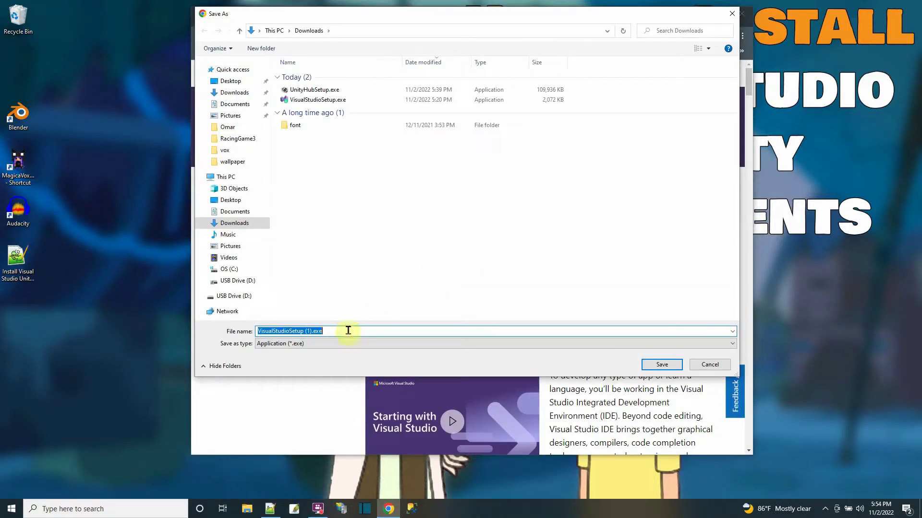
click(325, 102)
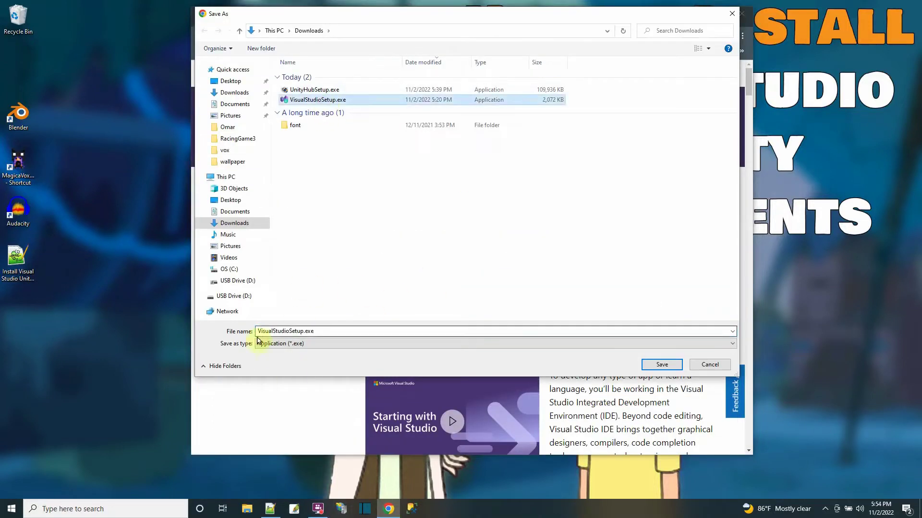
click(649, 364)
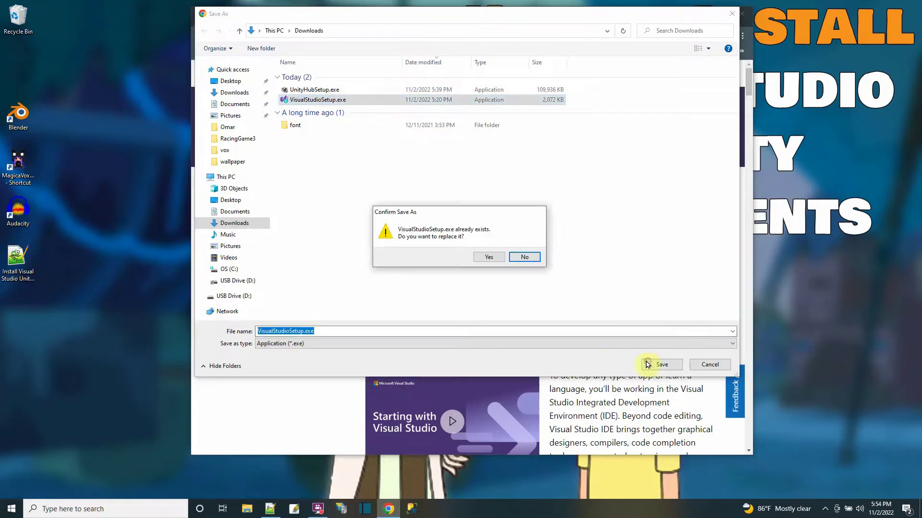
click(489, 258)
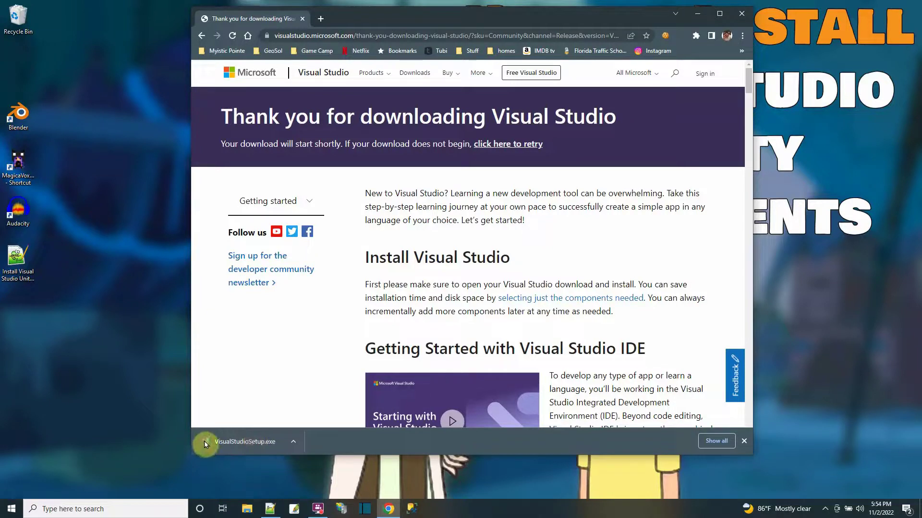
Run the downloaded VisualStudioSetup.exe, minimize the browser, and accept the terms to proceed with the installer setup.
click(229, 446)
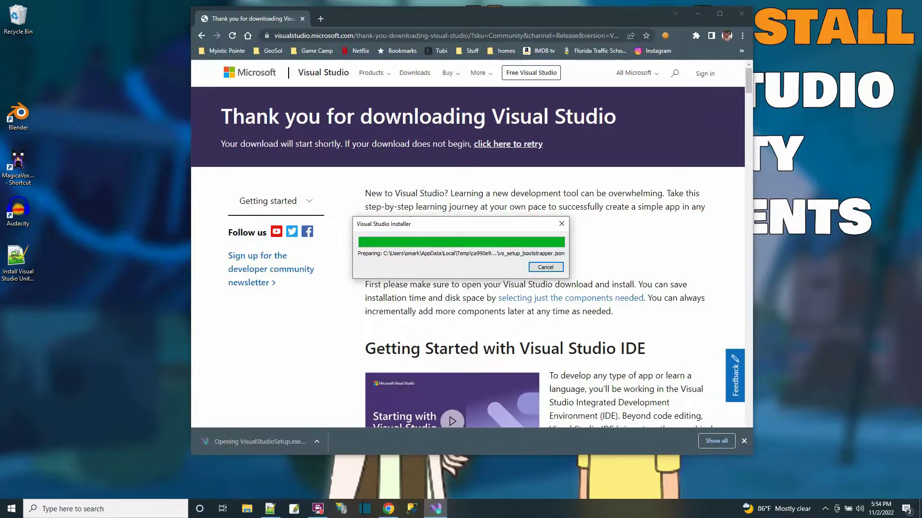
click(679, 34)
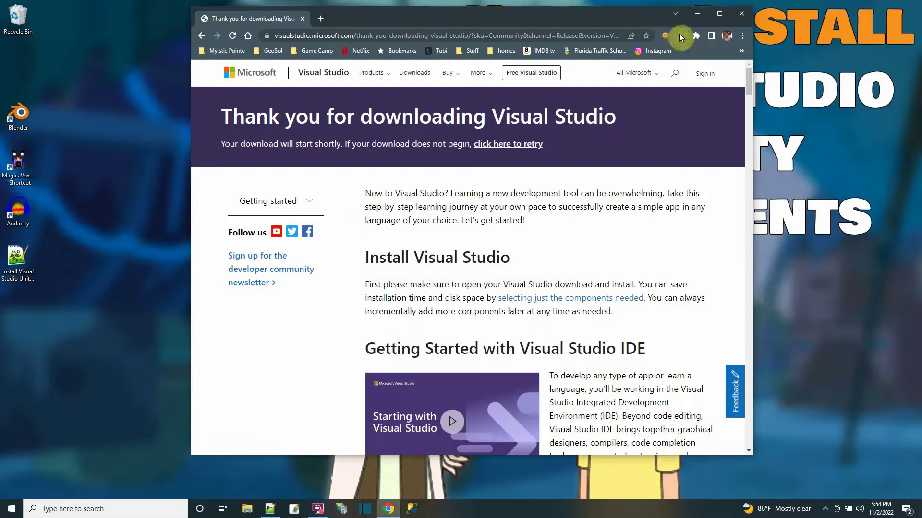
click(698, 19)
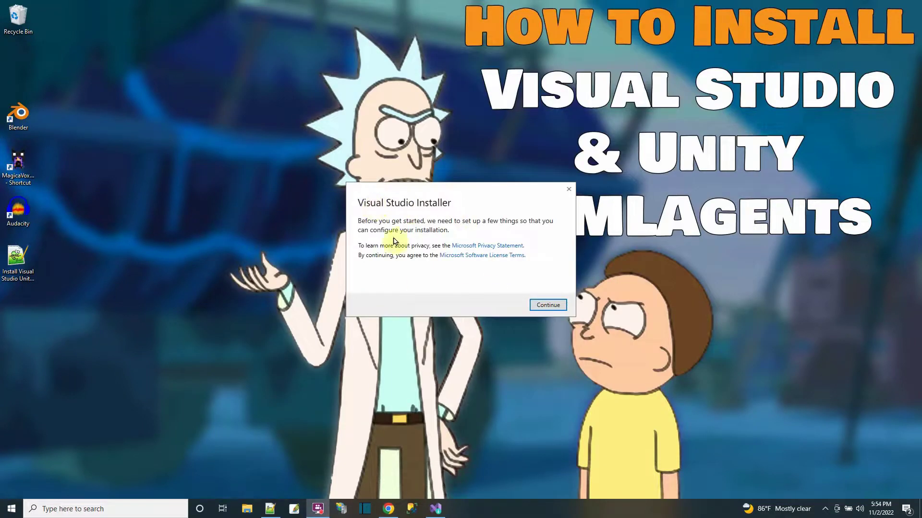
click(548, 306)
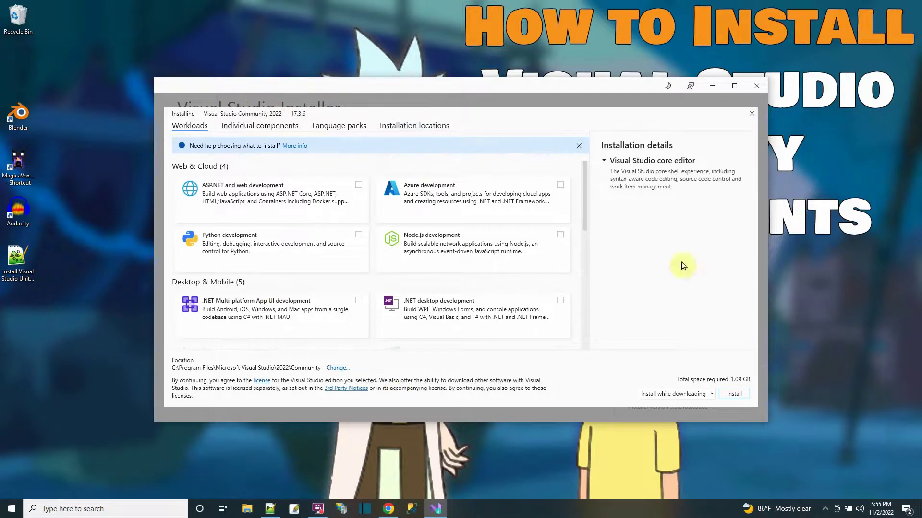
Dismiss the workload selection and restart the Visual Studio Community 2022 installation from the available products.
click(752, 115)
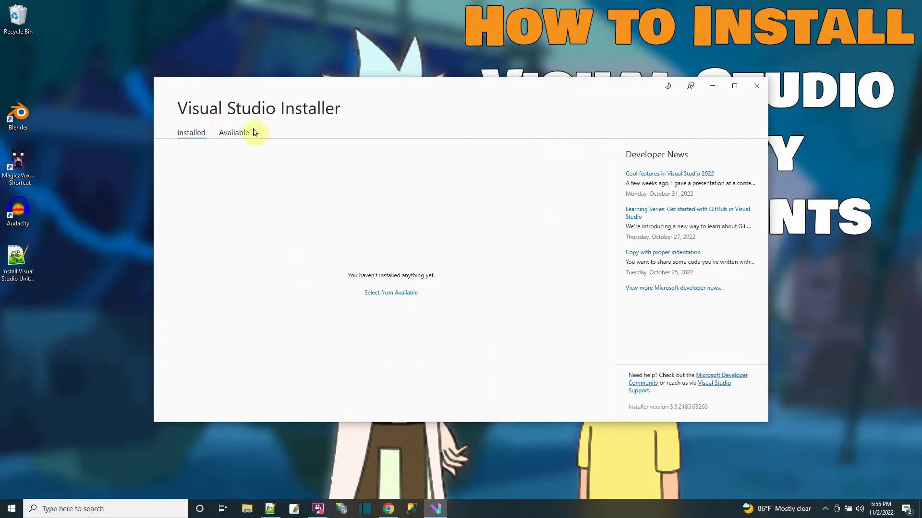
mouse_move(340, 89)
mouse_down()
mouse_move(369, 72)
mouse_move(340, 75)
mouse_up()
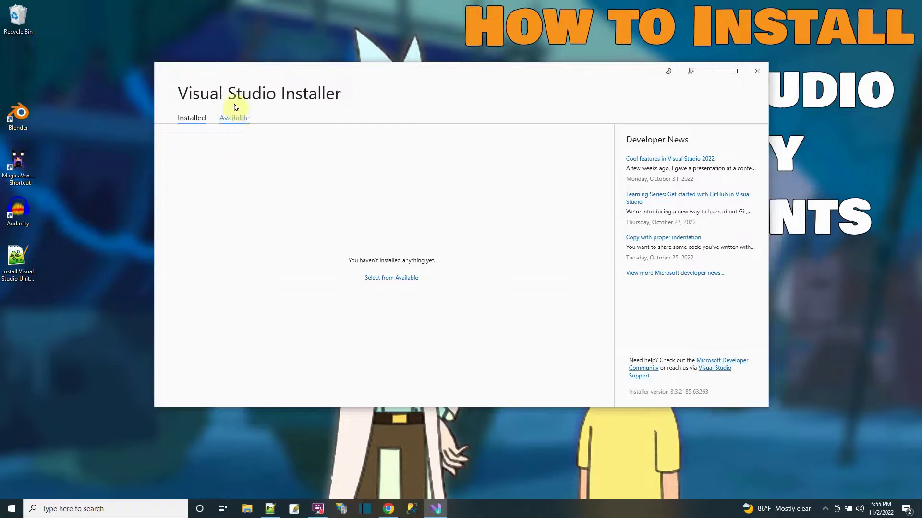
click(234, 120)
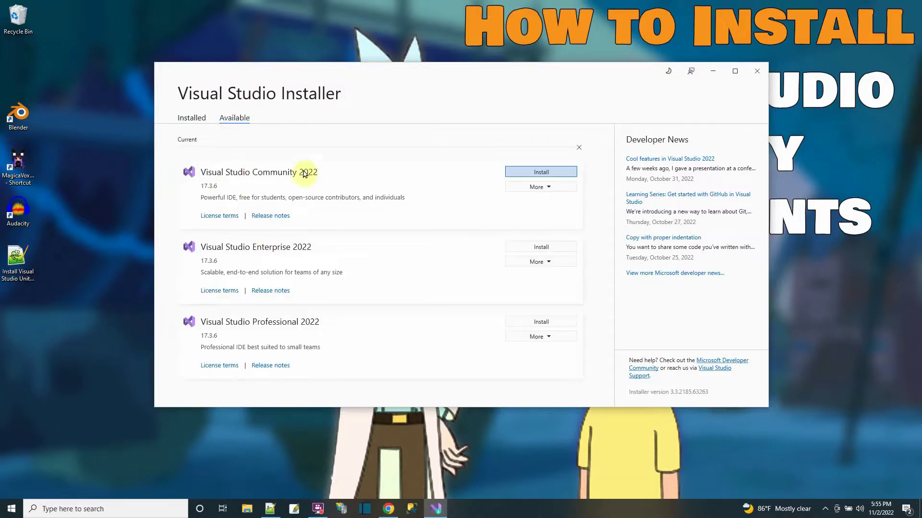
click(551, 175)
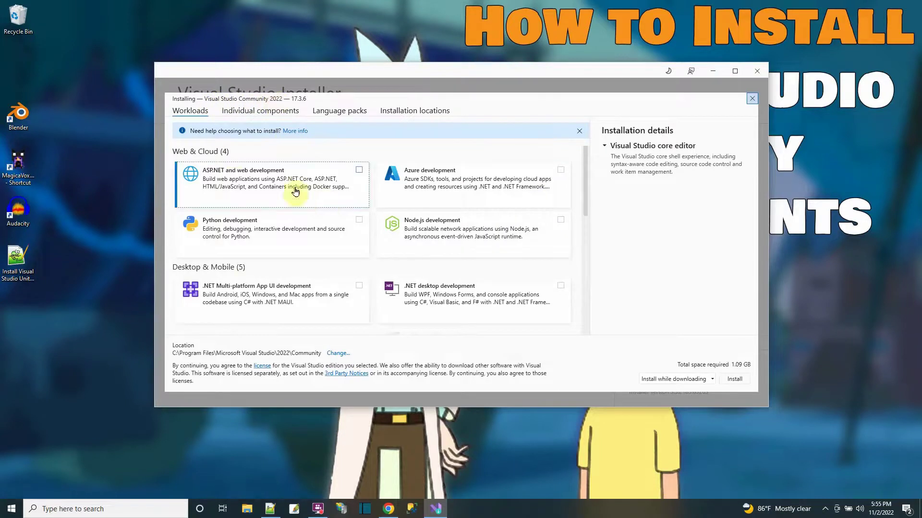
Select the Game development with Unity workload for Visual Studio Community 2022.
scroll(336, 248, down, 4)
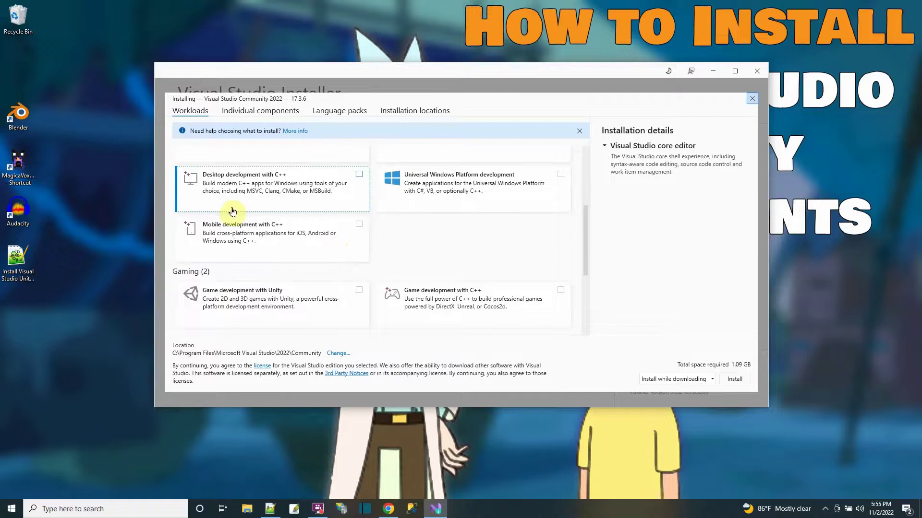
scroll(235, 183, down, 2)
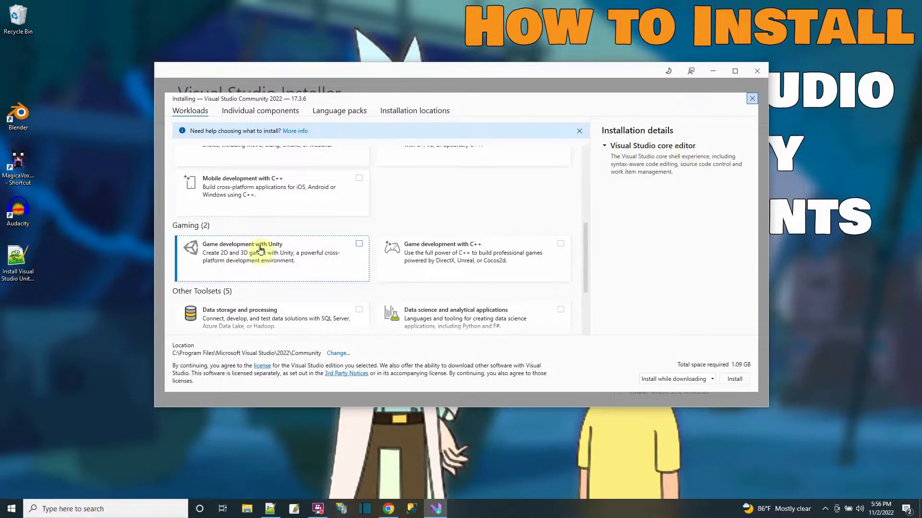
click(359, 244)
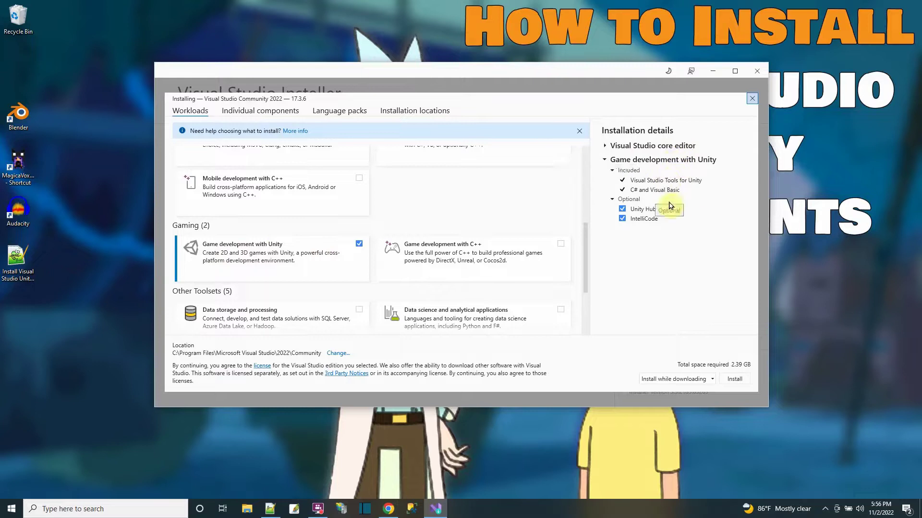
Exclude the optional Unity Hub component, keep IntelliCode included, and start the installation.
click(622, 210)
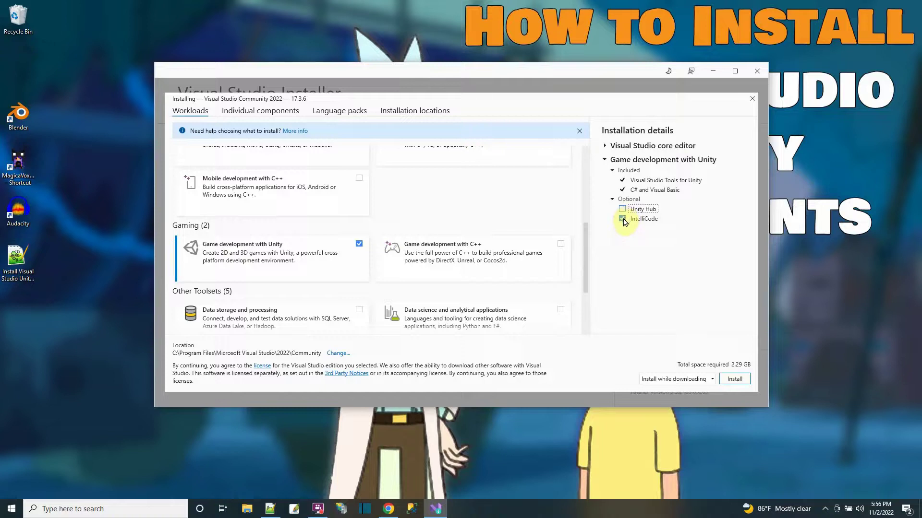
click(622, 219)
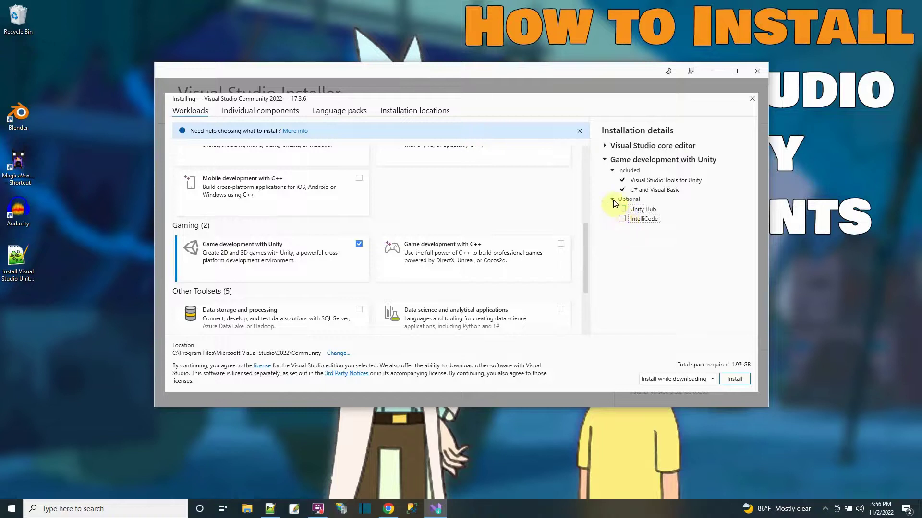
click(614, 201)
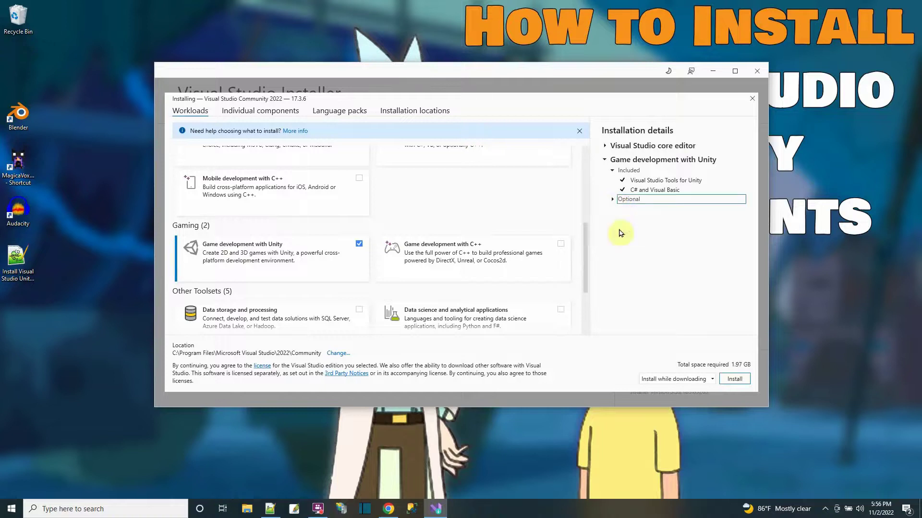
click(612, 200)
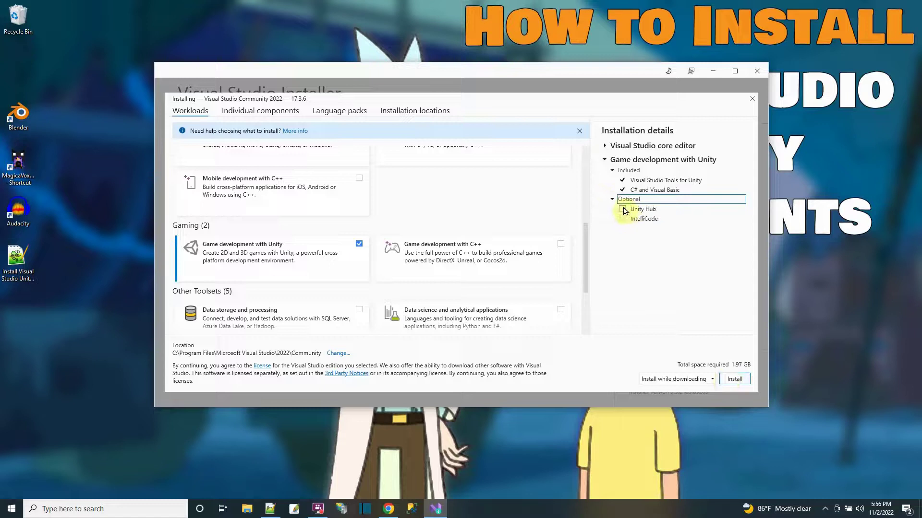
click(622, 218)
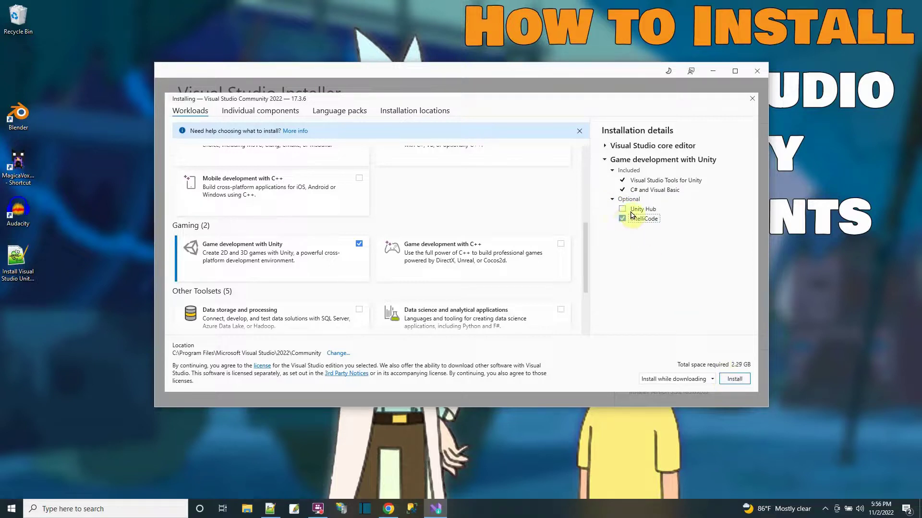
click(734, 379)
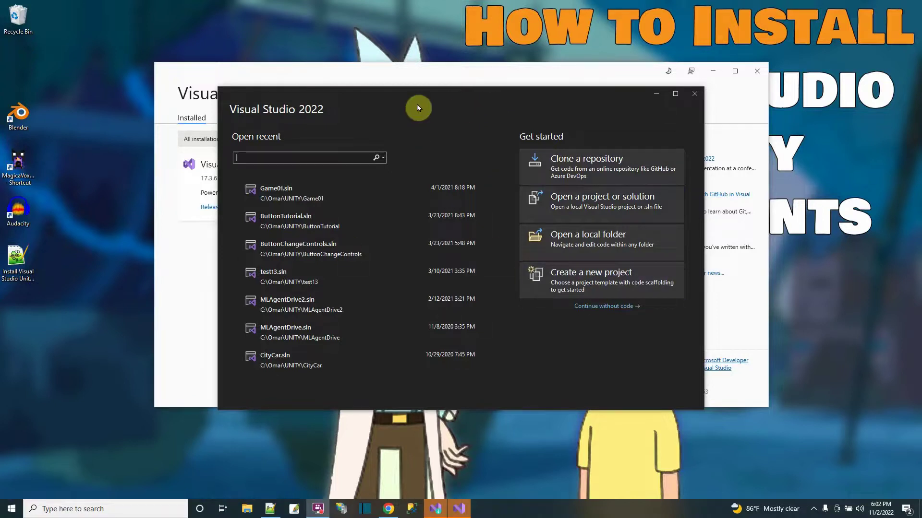
Close the Visual Studio 2022 start window, look over the extra installation options, and close Visual Studio Installer.
click(694, 96)
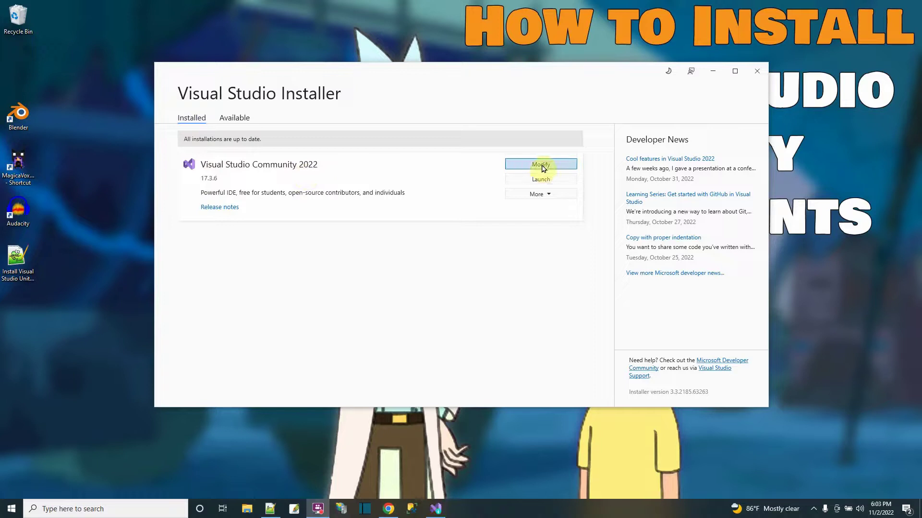
click(537, 195)
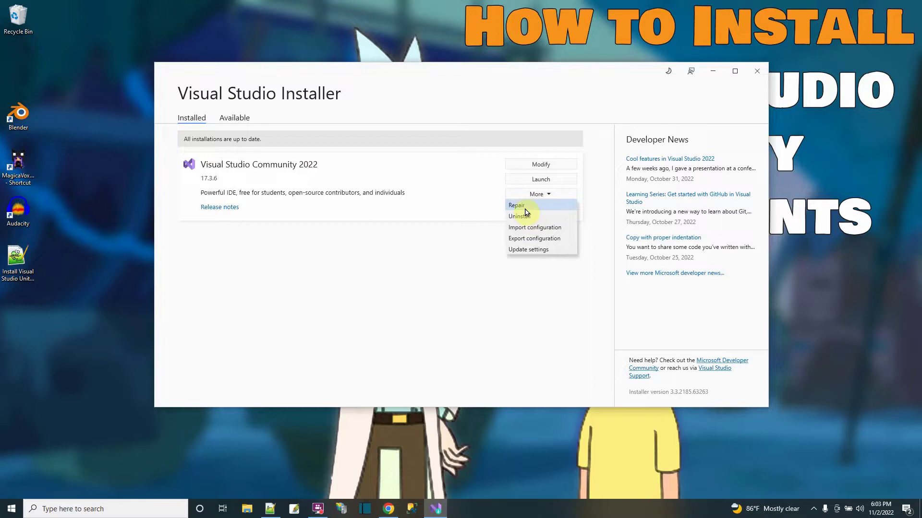
click(431, 284)
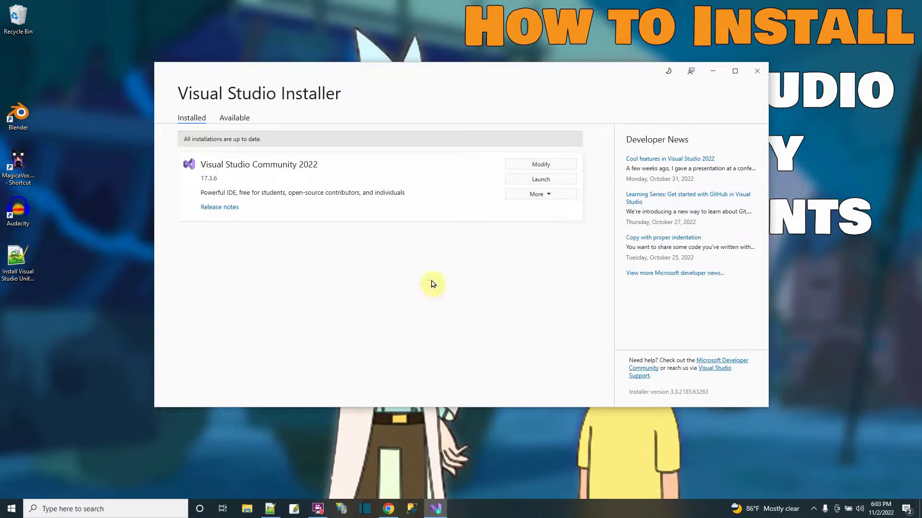
click(757, 72)
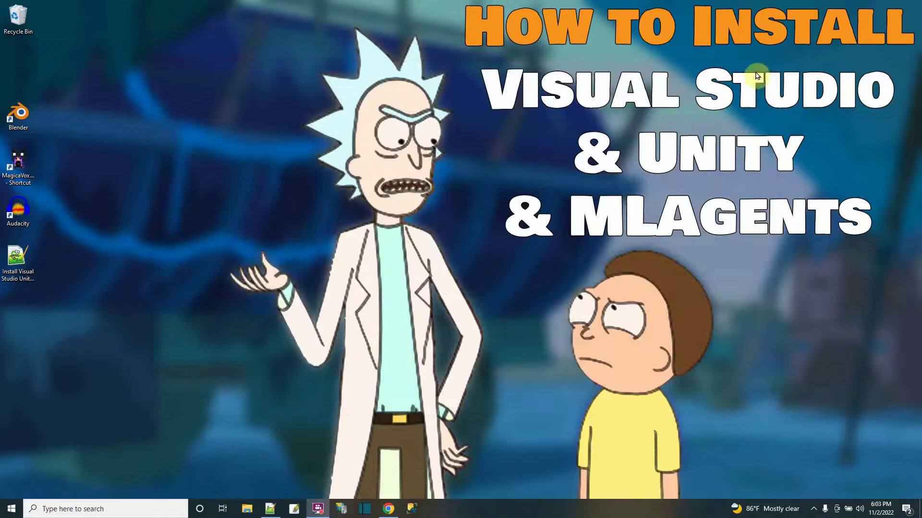
Launch Visual Studio 2022 from Windows to check the installation, and close its start window.
click(11, 509)
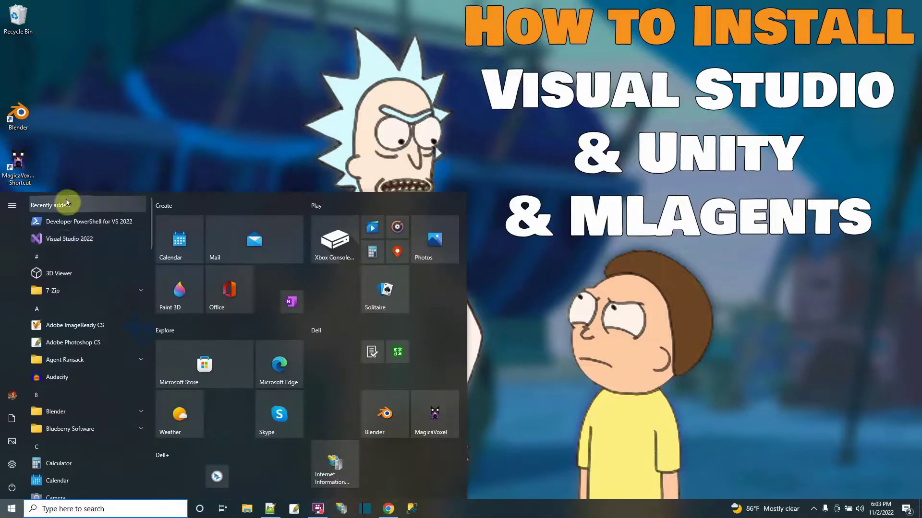
click(67, 240)
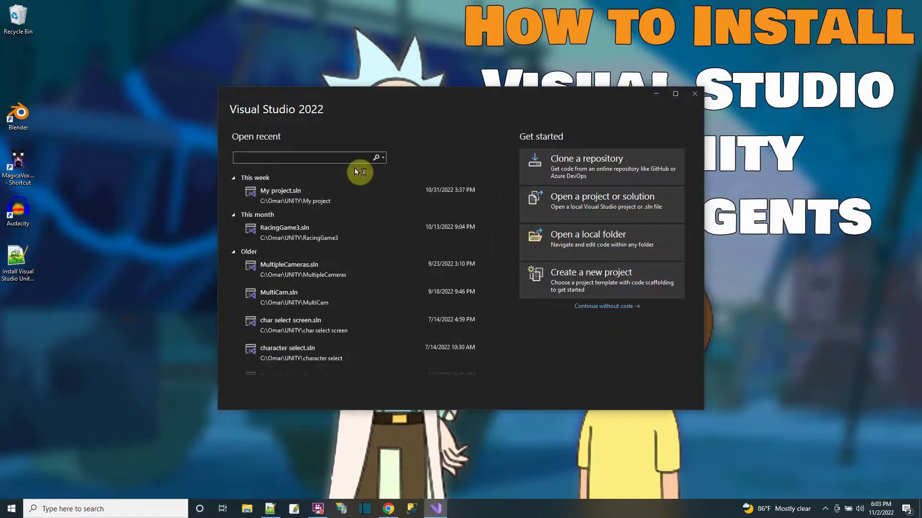
click(600, 288)
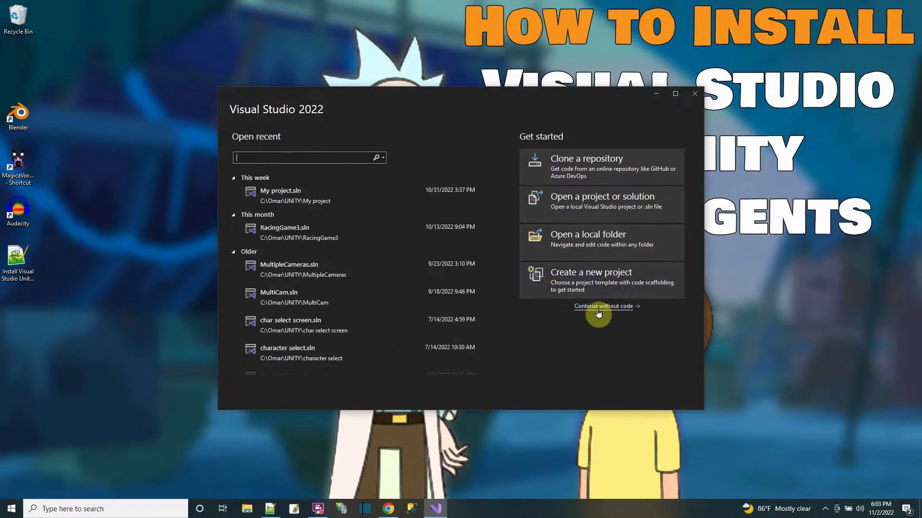
click(696, 100)
Empty the Recycle Bin on the desktop, permanently deleting the Unity Hub file.
right_click(5, 14)
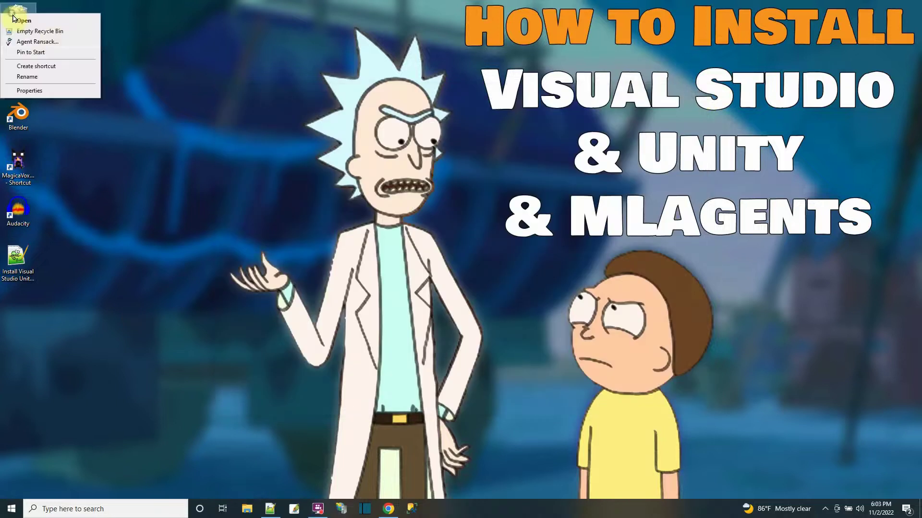
click(51, 32)
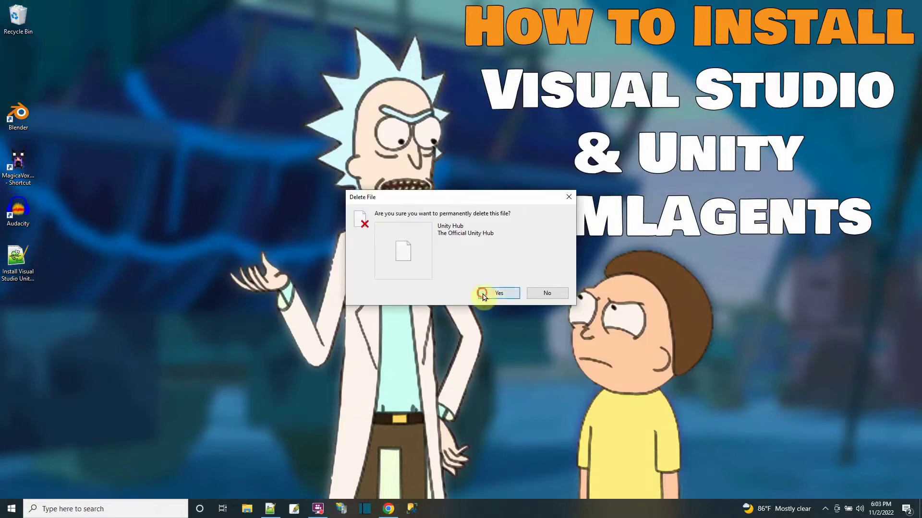
click(482, 294)
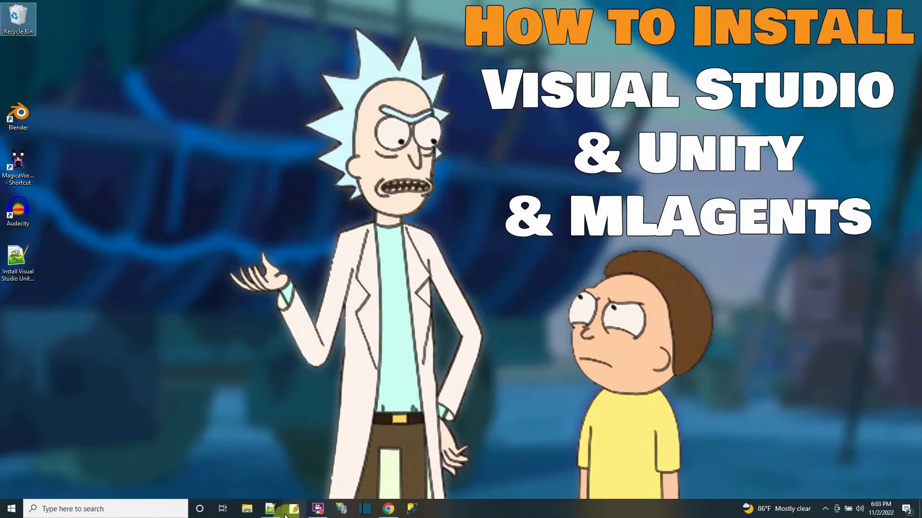
Switch to the installation notes in Notepad++ and highlight the Unity 2021 instructions through the final install step.
click(270, 509)
click(180, 208)
scroll(181, 211, down, 3)
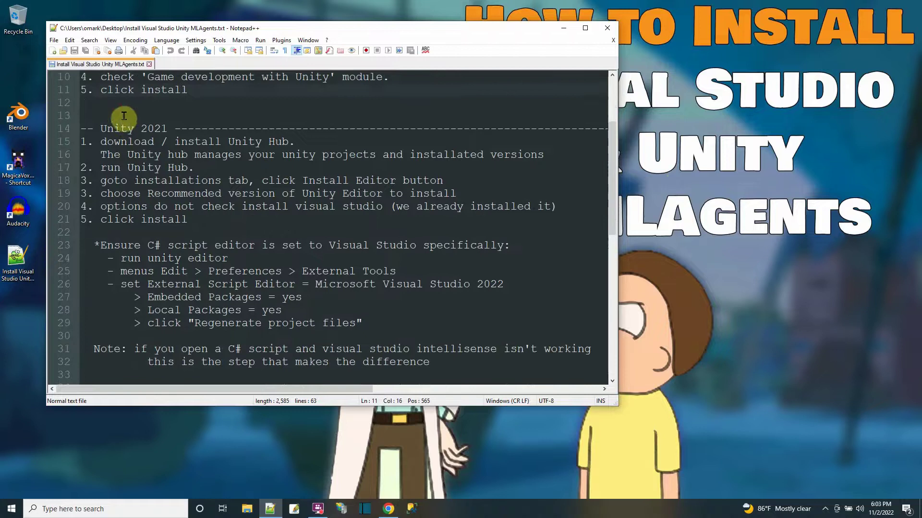
drag(111, 116, 279, 164)
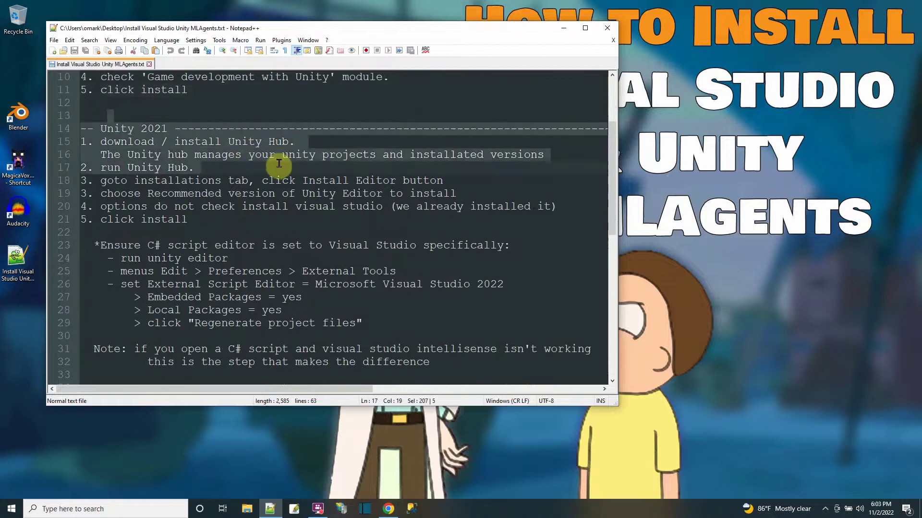
drag(279, 164, 480, 220)
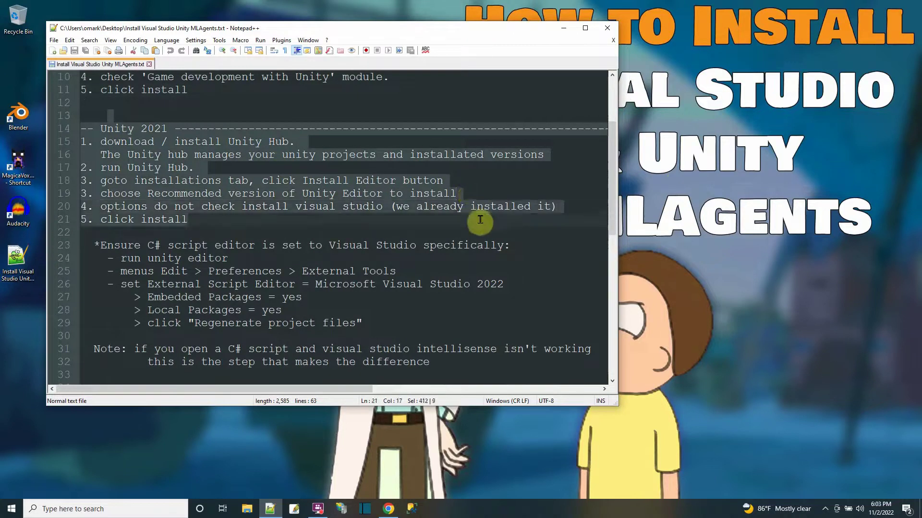
Review the notes on setting Visual Studio as the C# script editor, highlight the whole Unity 2021 section, and minimize the notes.
scroll(211, 290, down, 1)
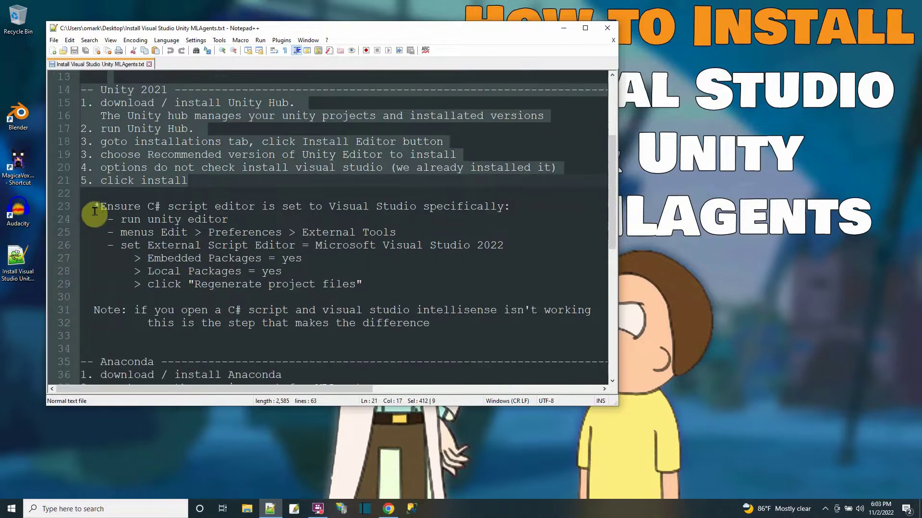
drag(91, 202, 387, 284)
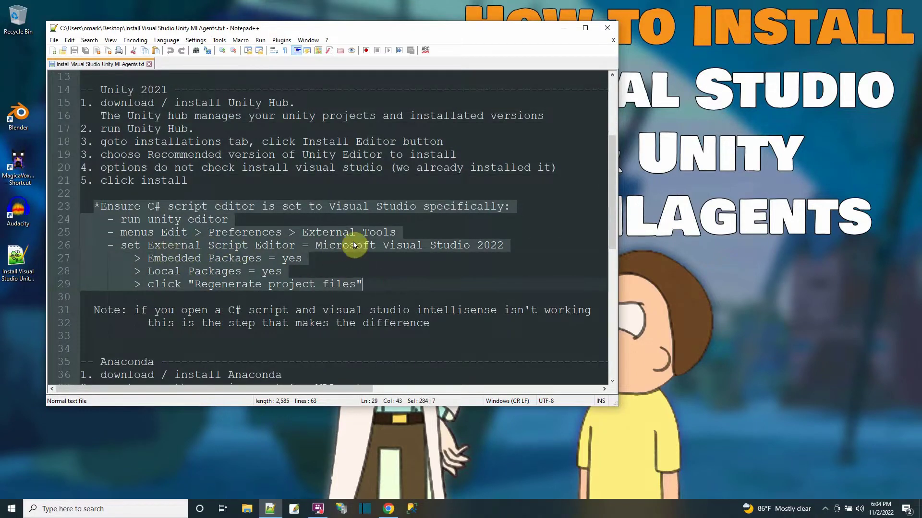
scroll(249, 192, up, 2)
scroll(221, 207, down, 1)
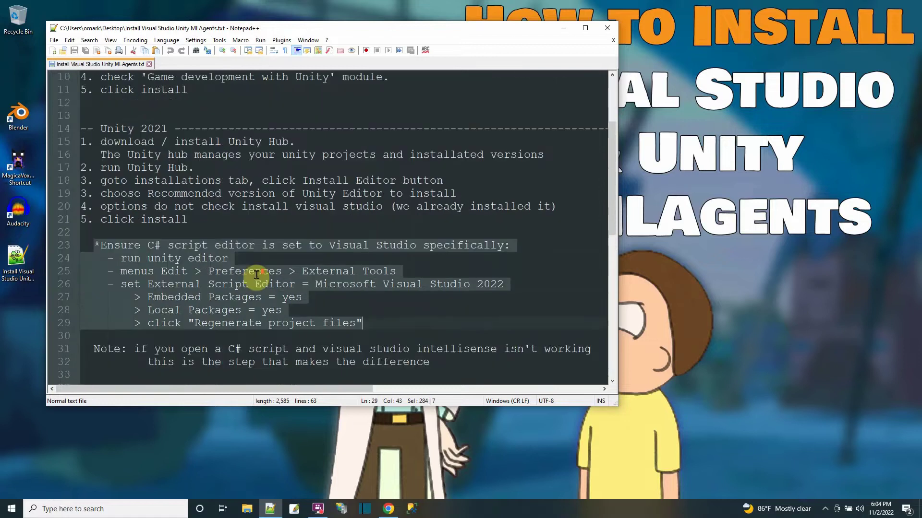
click(362, 302)
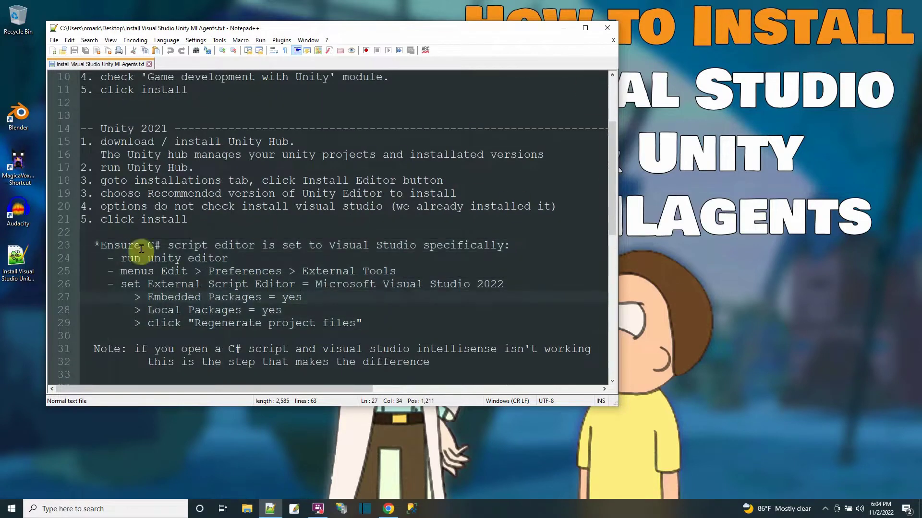
drag(98, 128, 330, 332)
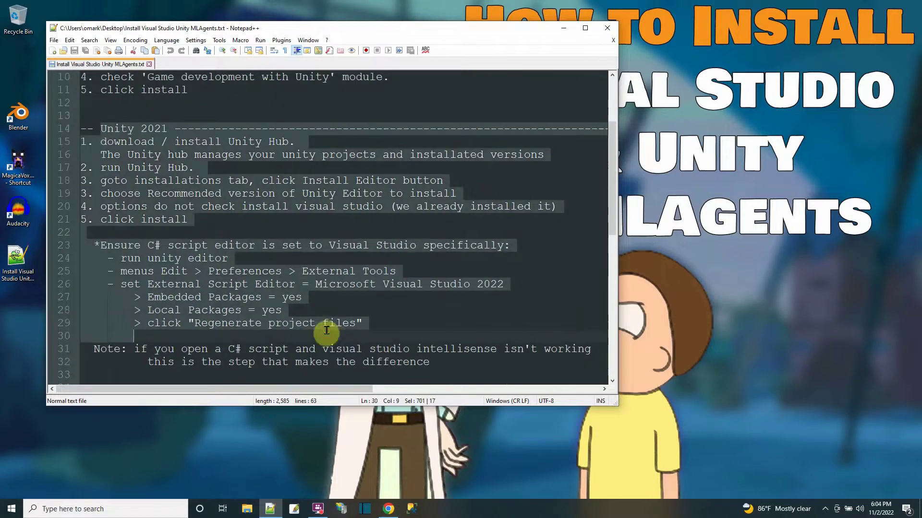
click(564, 27)
Switch to Chrome, search for "unity hub download", and open the Download - Unity page on unity3d.com.
click(389, 508)
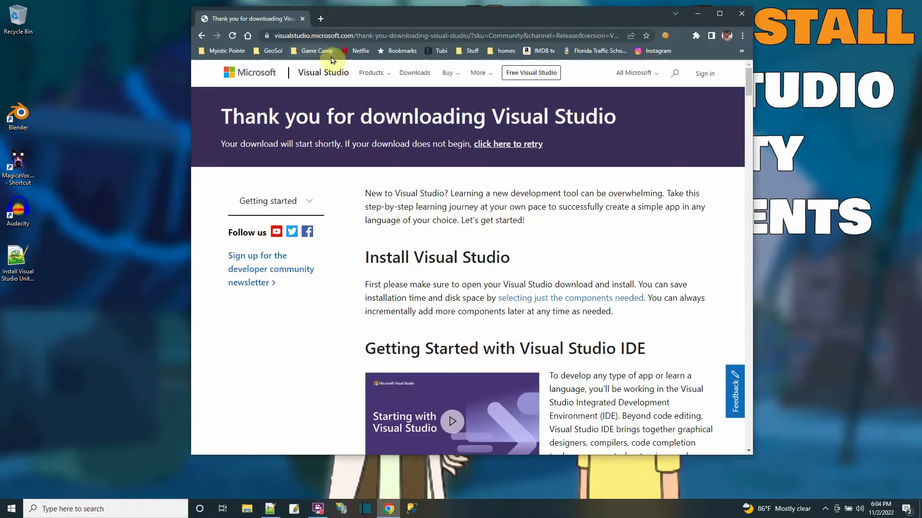
click(322, 36)
text(unity)
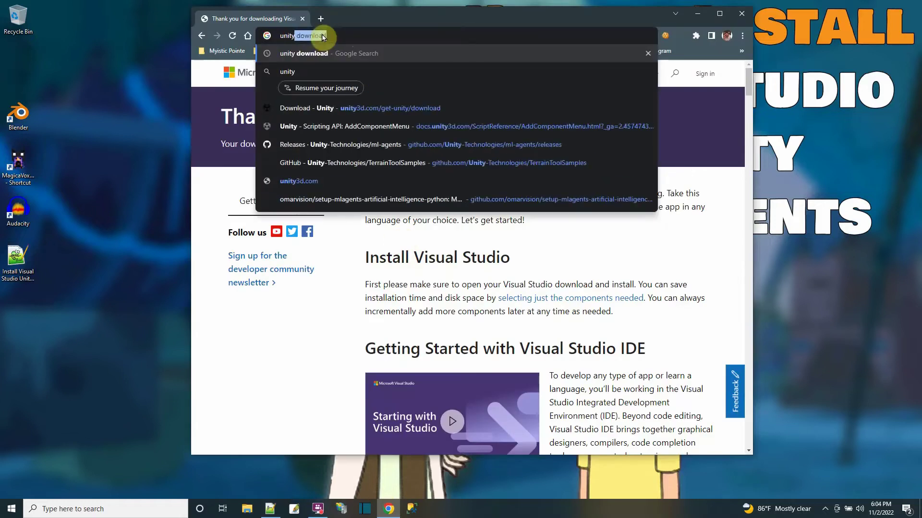
text( hub download)
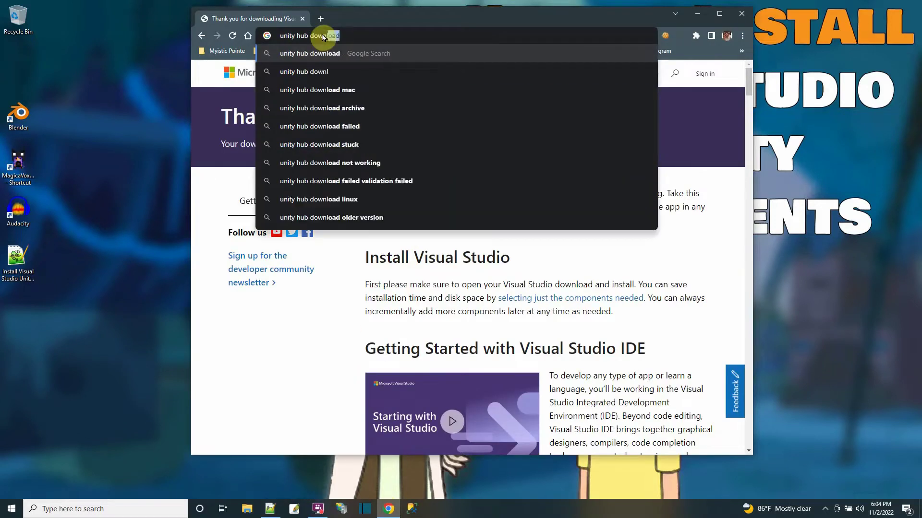
key(Return)
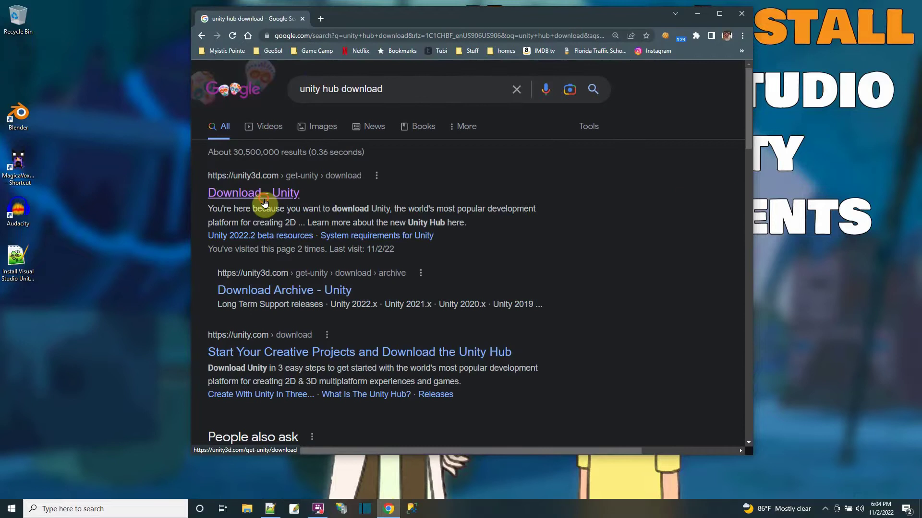
click(264, 192)
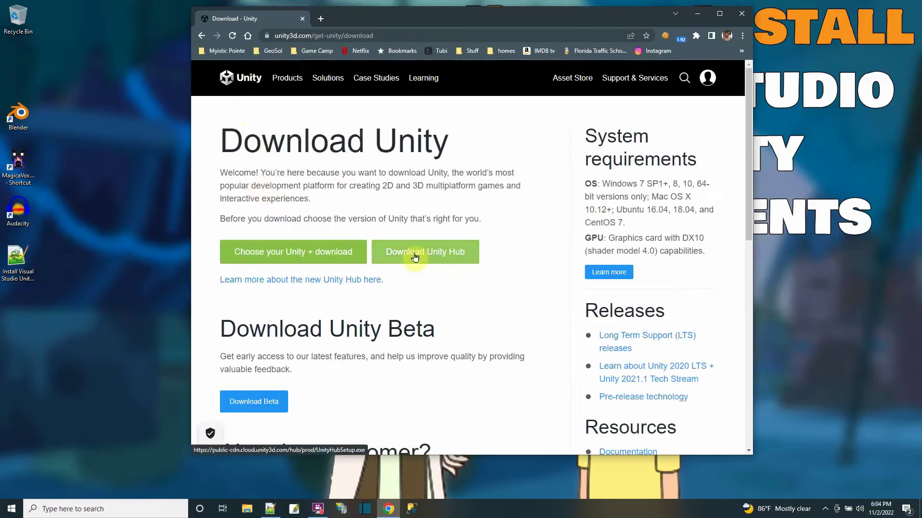
Download Unity Hub to the Downloads folder as UnityHubSetup.exe, replacing the existing file.
click(414, 255)
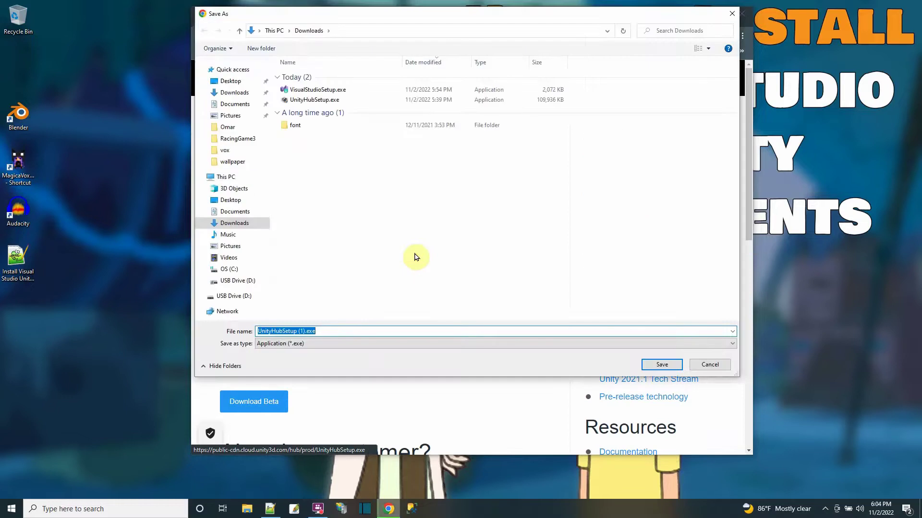
click(313, 101)
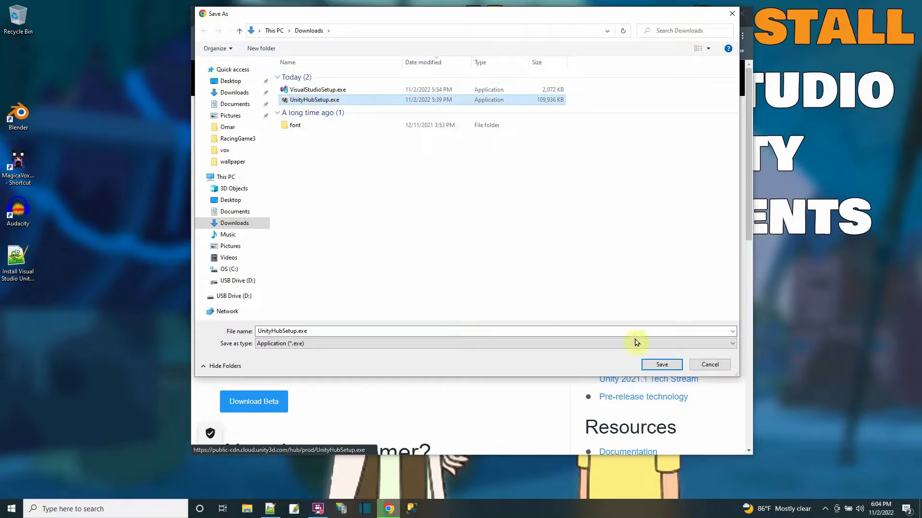
click(663, 366)
click(483, 257)
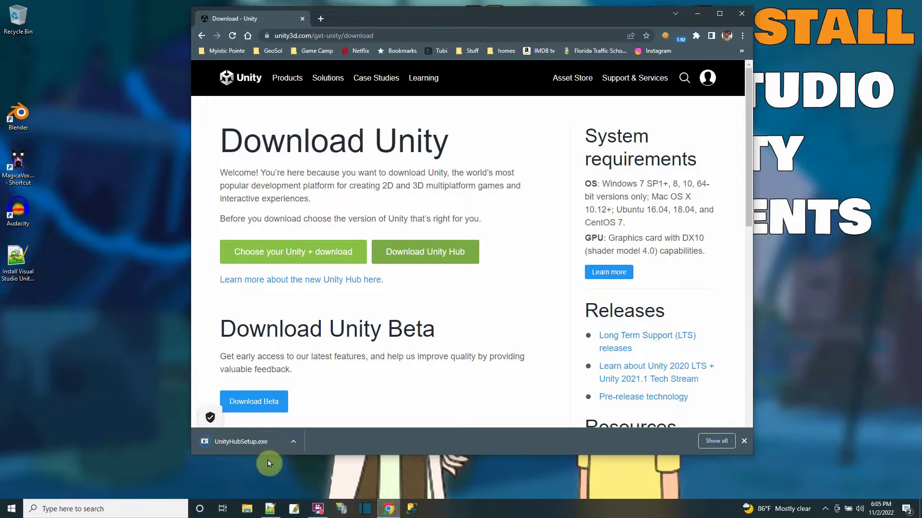
Run the downloaded UnityHubSetup.exe, agree to the Unity terms, and install Unity Hub in the default destination folder.
click(240, 442)
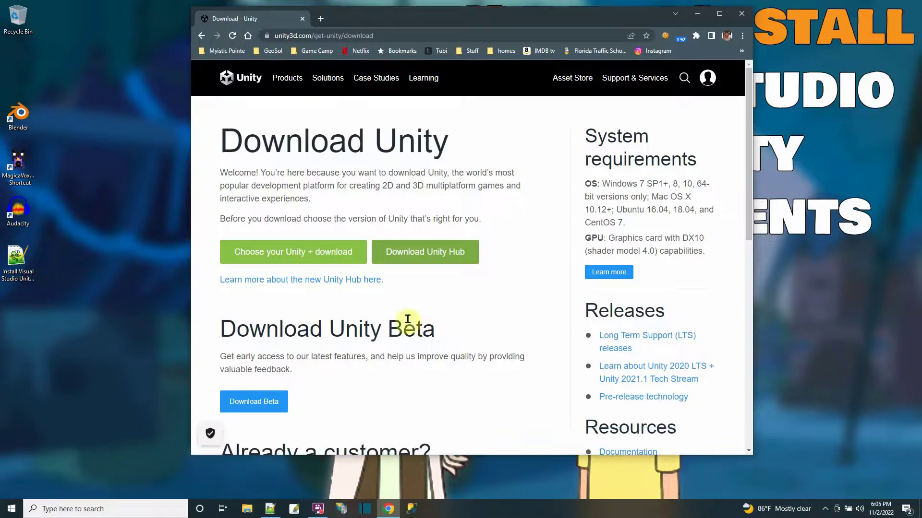
click(695, 14)
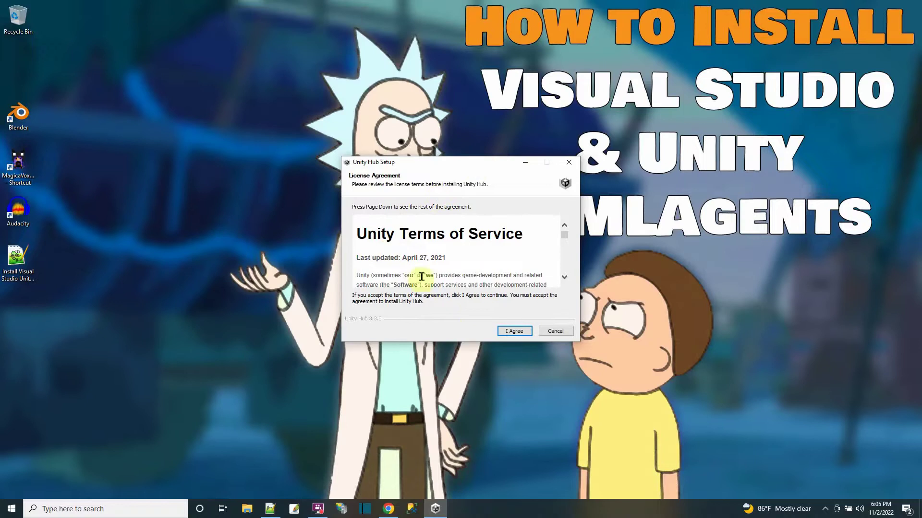
scroll(500, 280, down, 3)
scroll(500, 280, down, 3)
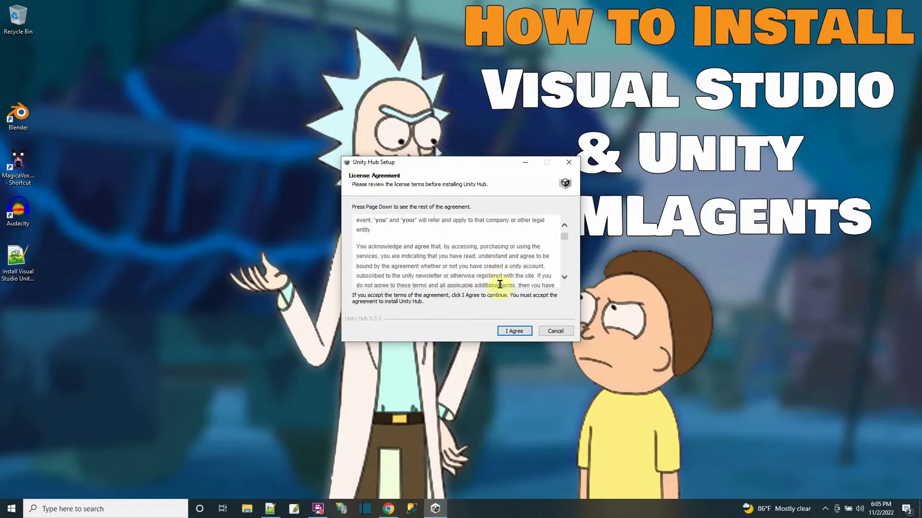
click(514, 331)
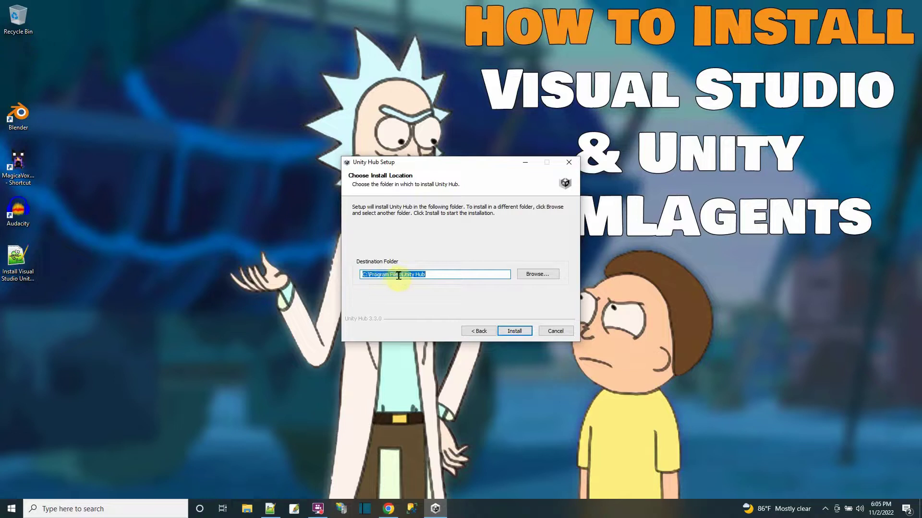
click(514, 331)
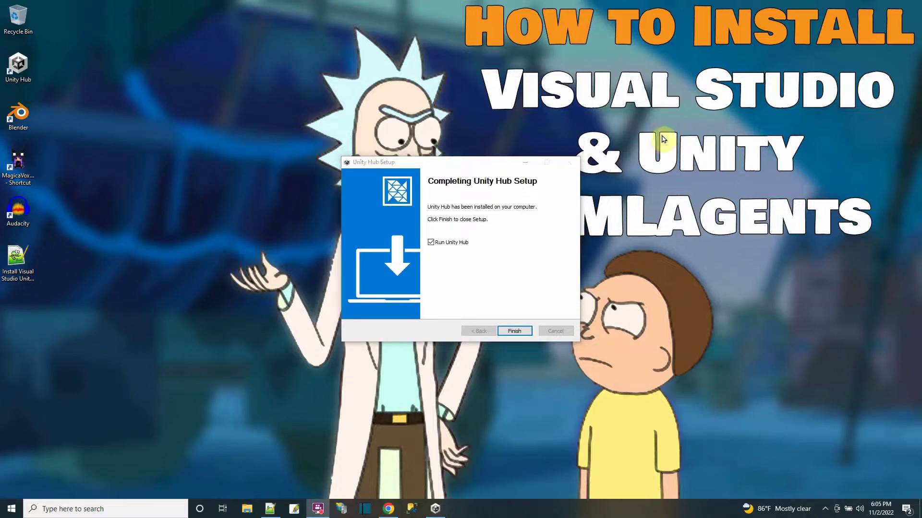
Finish the setup with Run Unity Hub unchecked, and launch Unity Hub from its desktop shortcut.
click(430, 243)
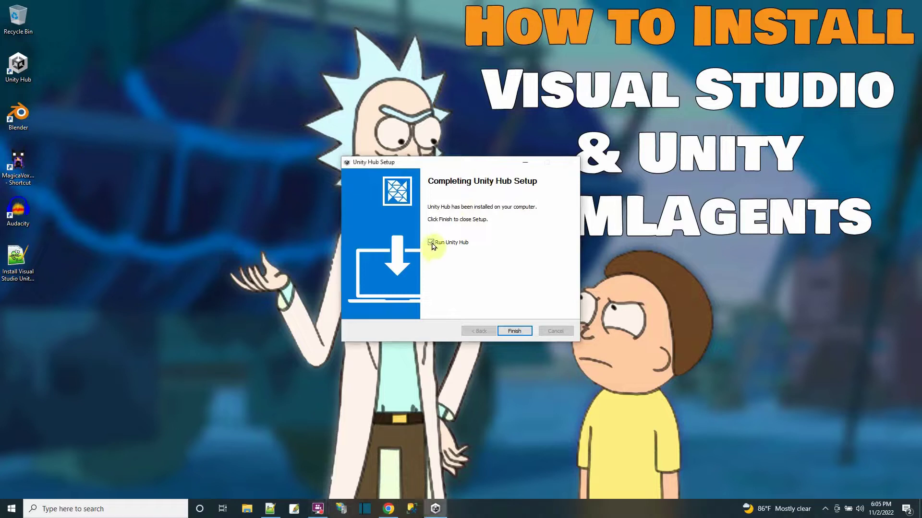
click(514, 331)
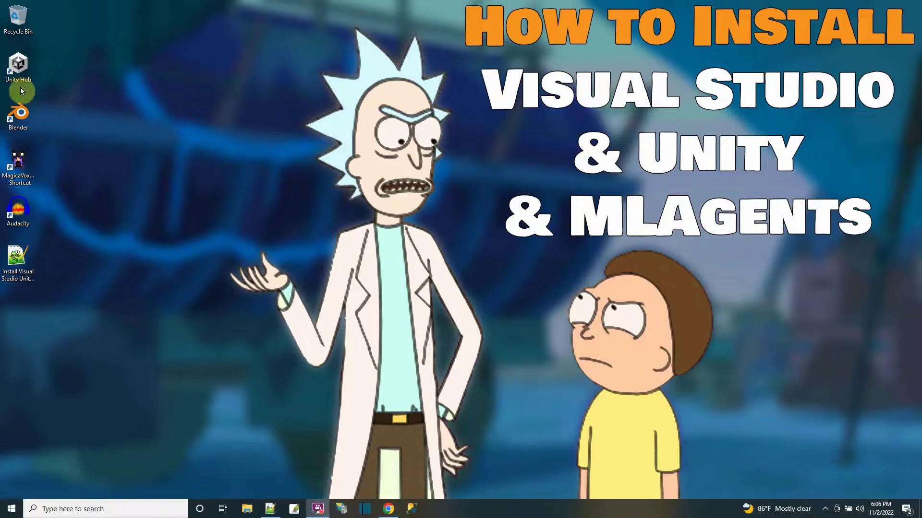
click(10, 509)
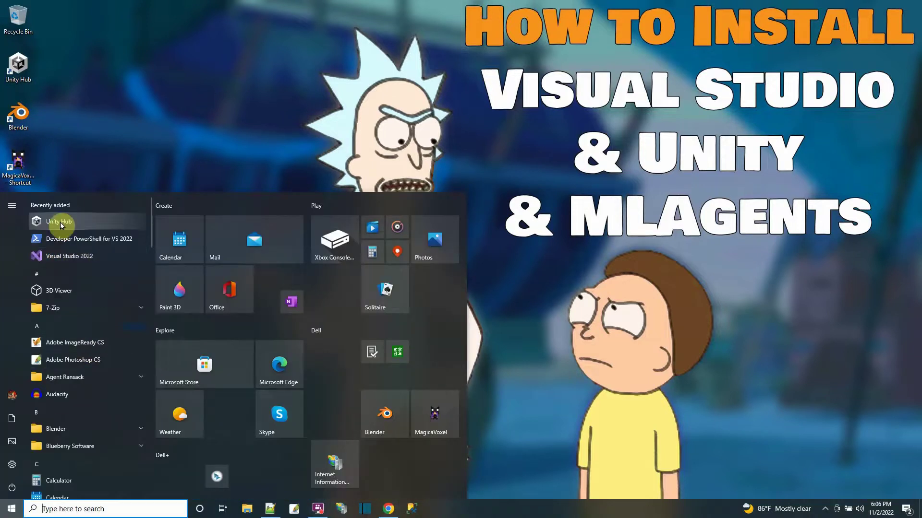
click(115, 136)
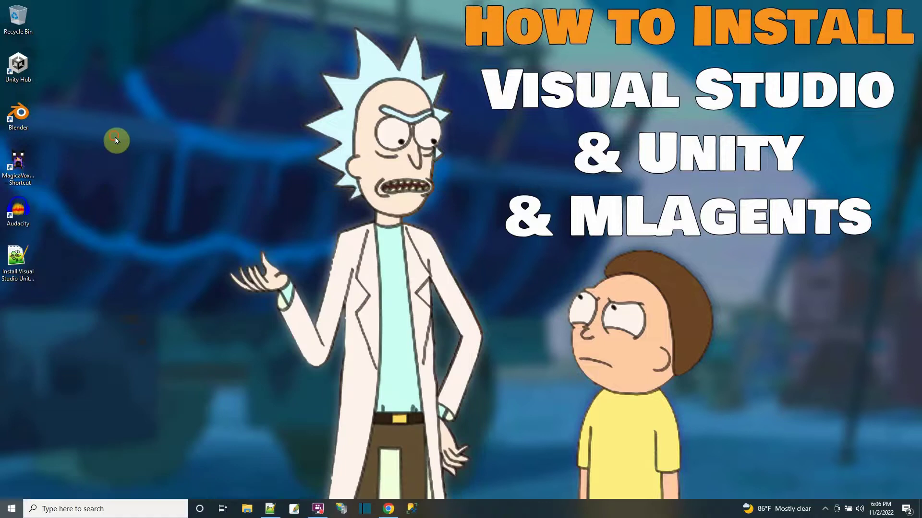
double_click(19, 67)
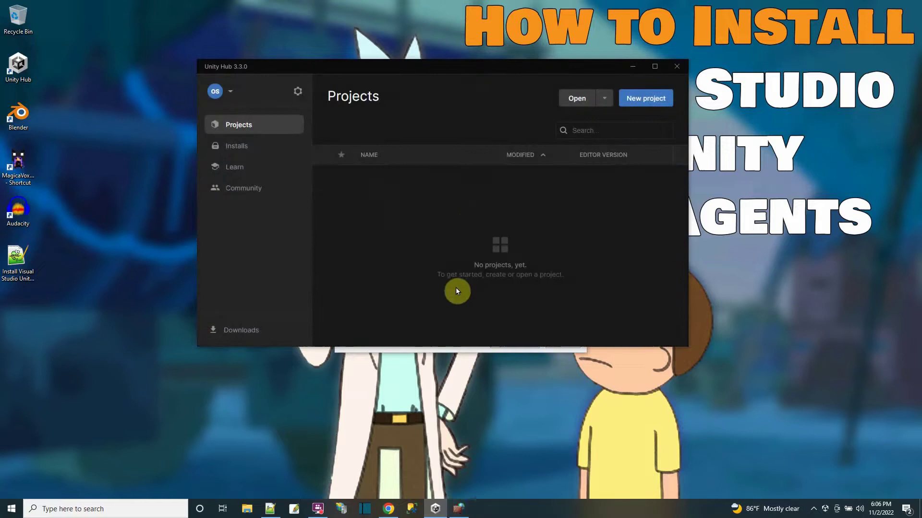
Remove the 2022.1.21f1 editor from the Unity Hub installs list.
click(237, 146)
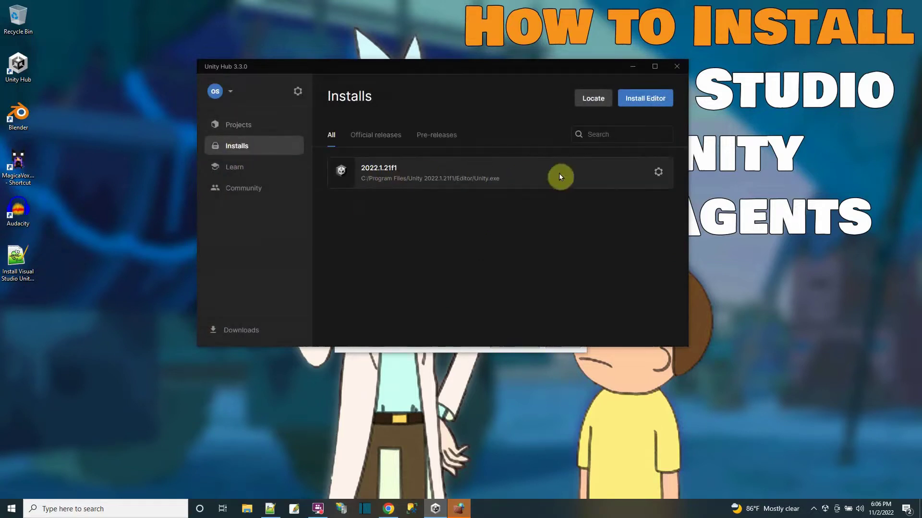
click(658, 172)
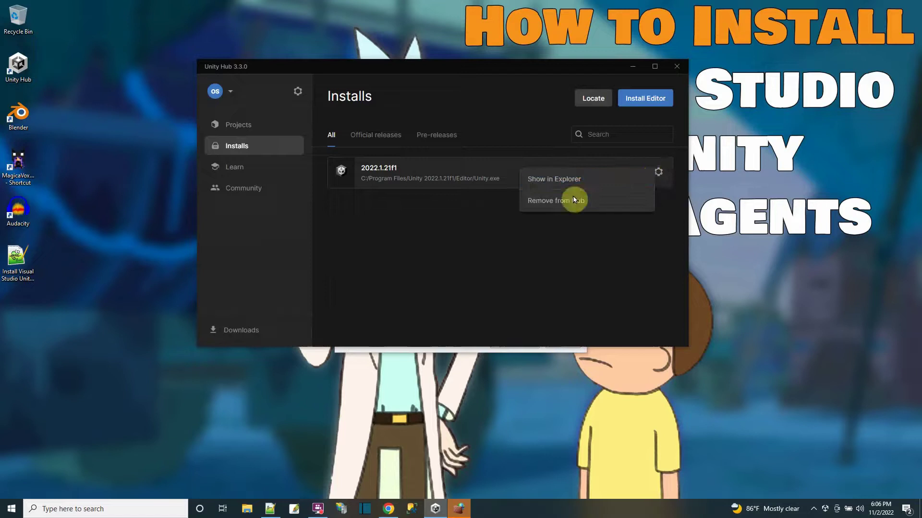
click(553, 204)
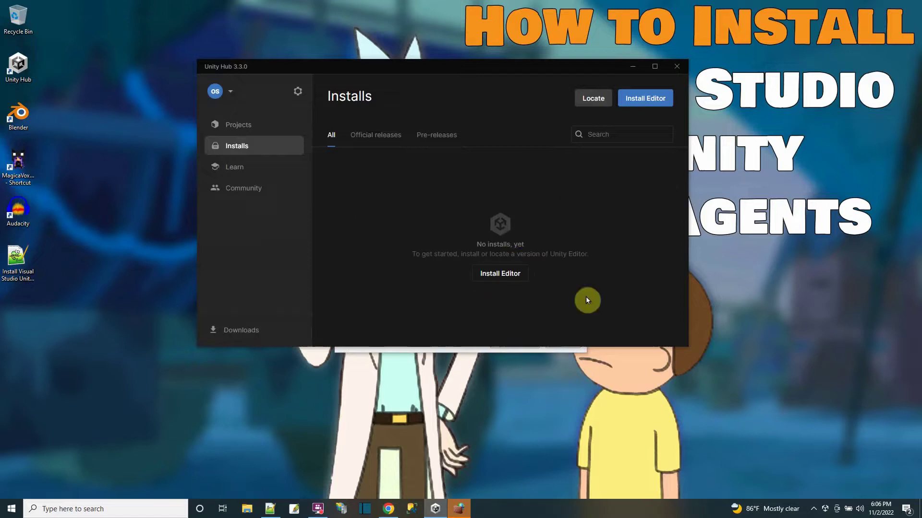
Choose the recommended Unity Editor 2021.3.12f1 LTS for installation, and deselect the Microsoft Visual Studio Community 2019 module.
click(642, 100)
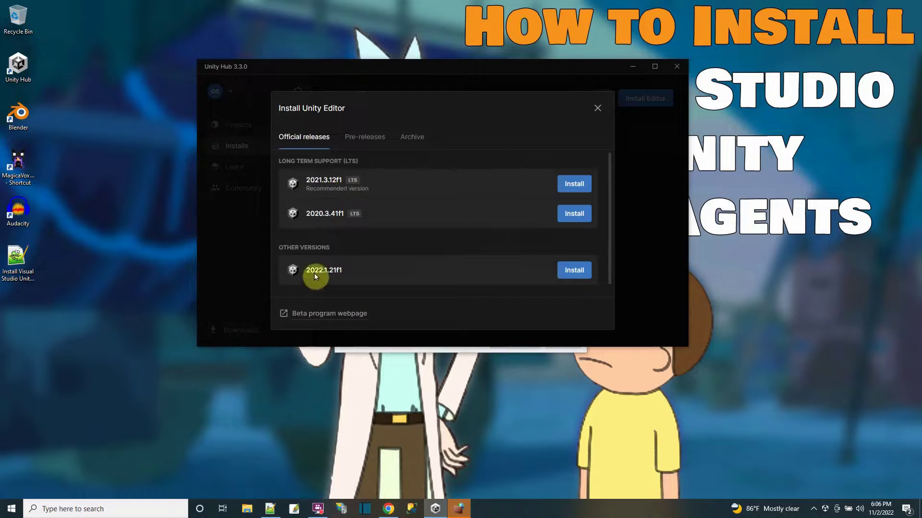
click(572, 185)
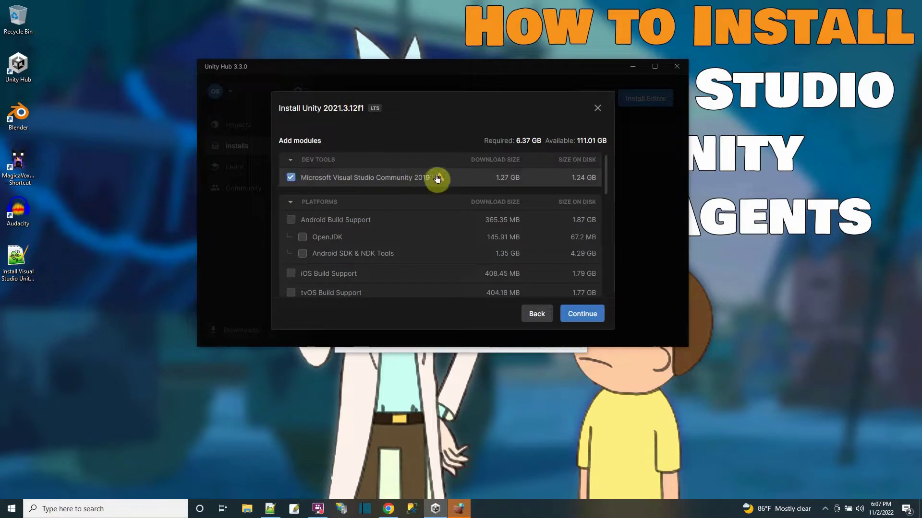
mouse_move(442, 180)
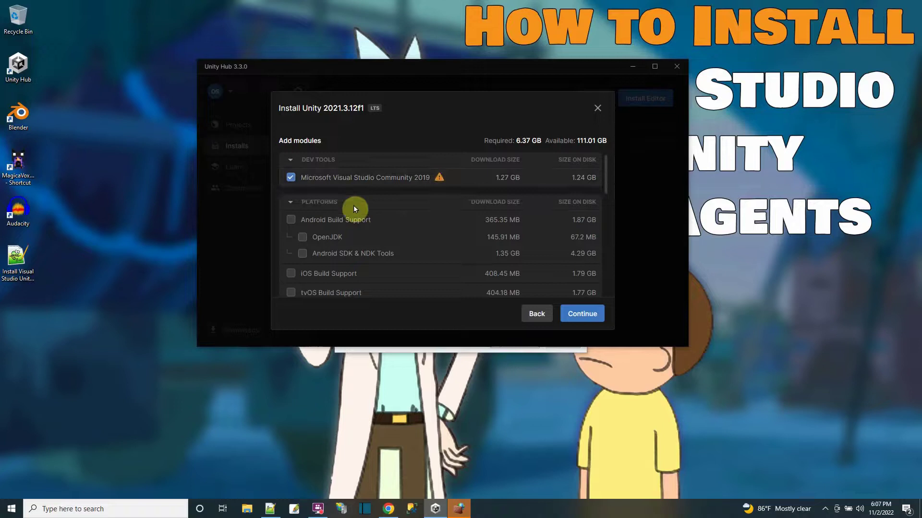
click(290, 178)
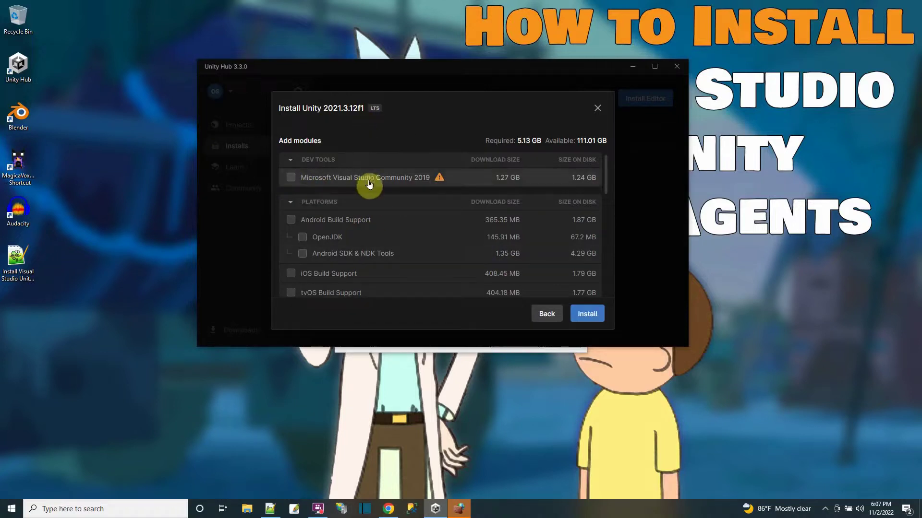
Review the optional modules for Unity 2021.3.12f1, leave them all unselected, and install the editor.
scroll(329, 226, down, 2)
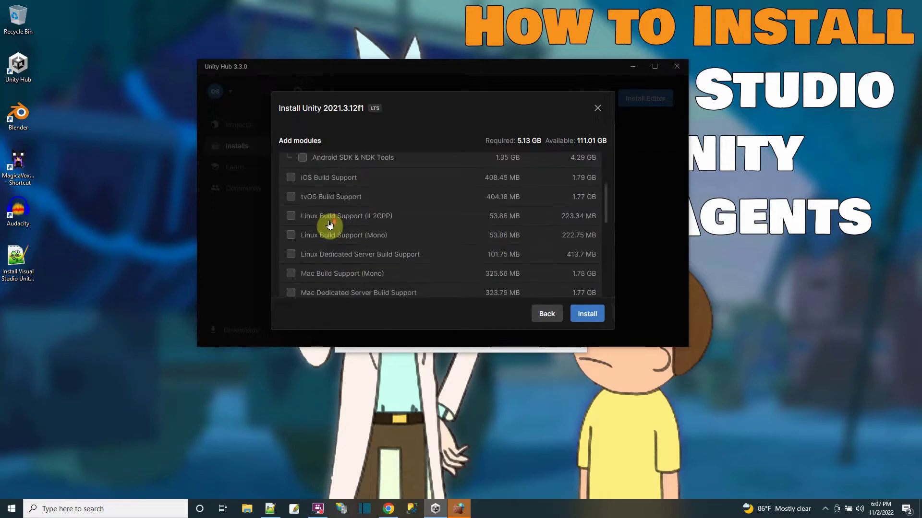
scroll(366, 221, down, 1)
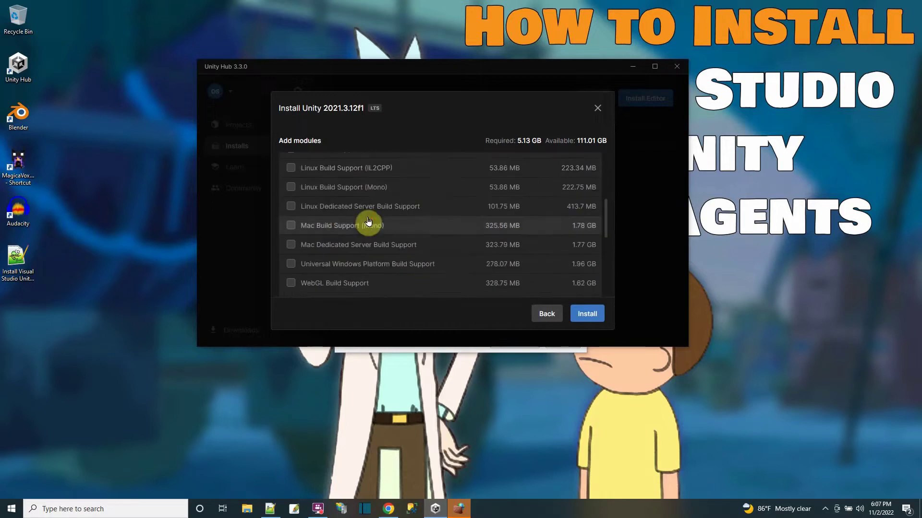
scroll(366, 225, down, 1)
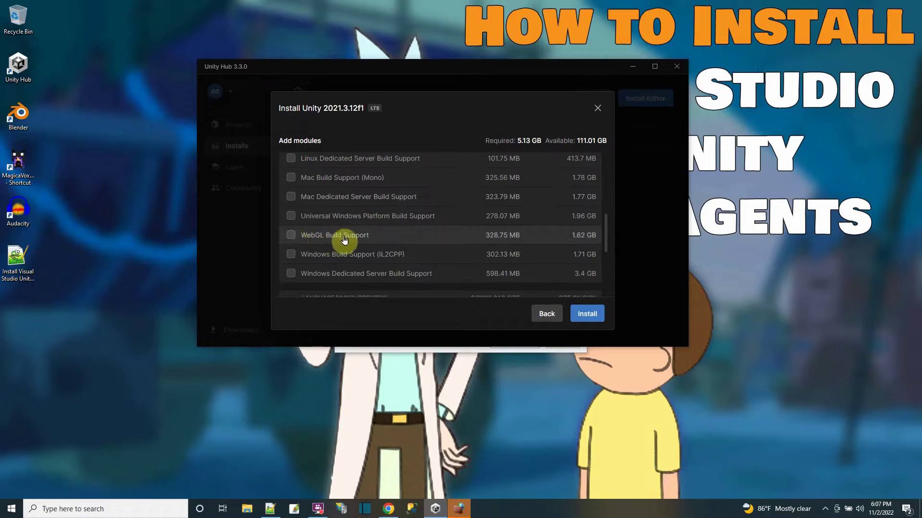
scroll(331, 206, up, 6)
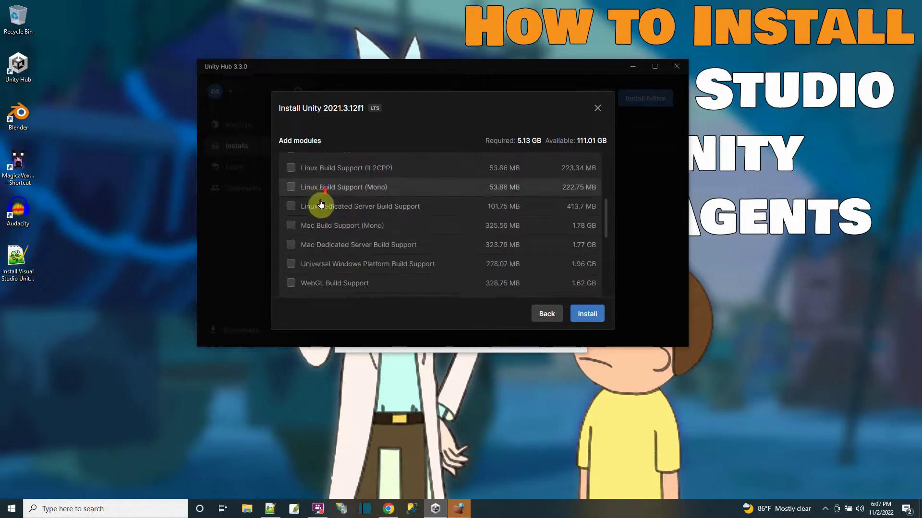
scroll(381, 230, down, 8)
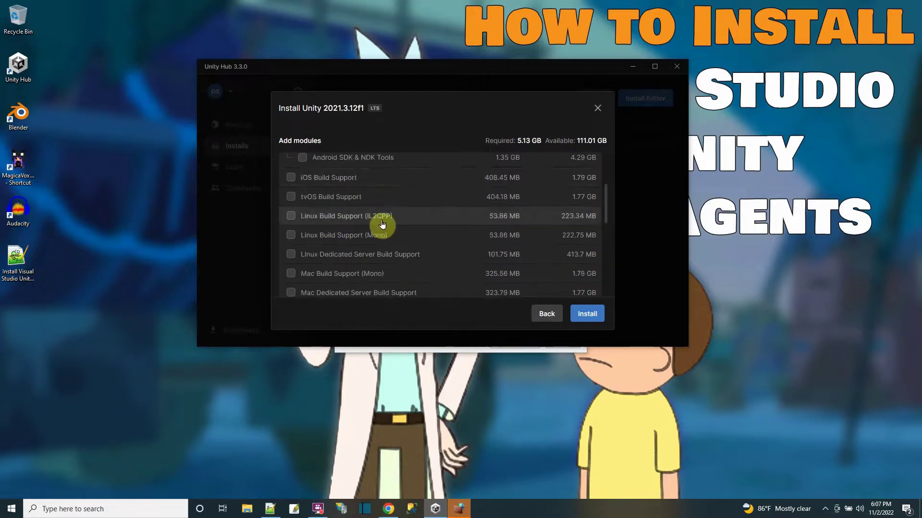
scroll(383, 253, up, 8)
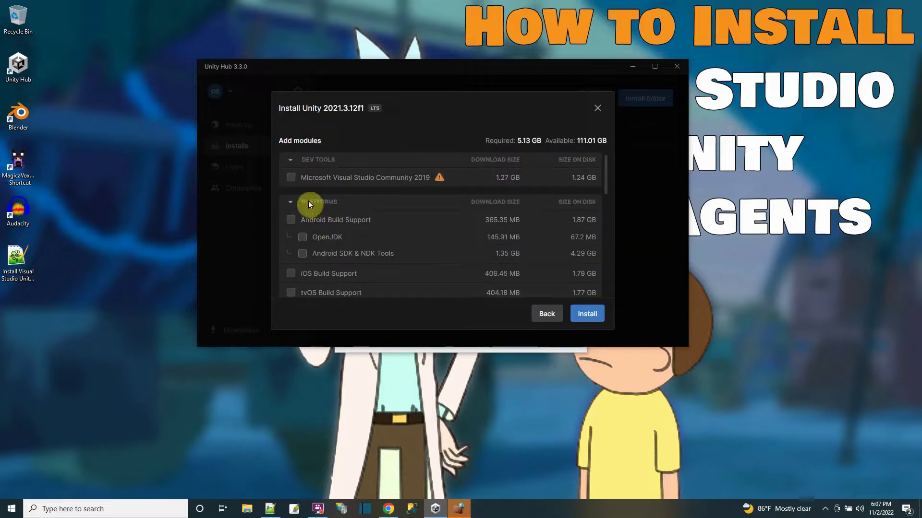
scroll(342, 228, down, 7)
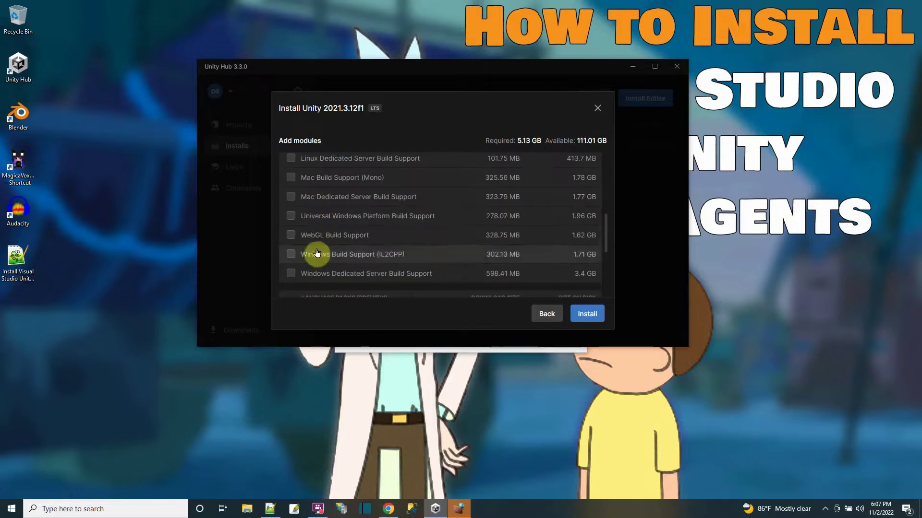
scroll(396, 241, down, 3)
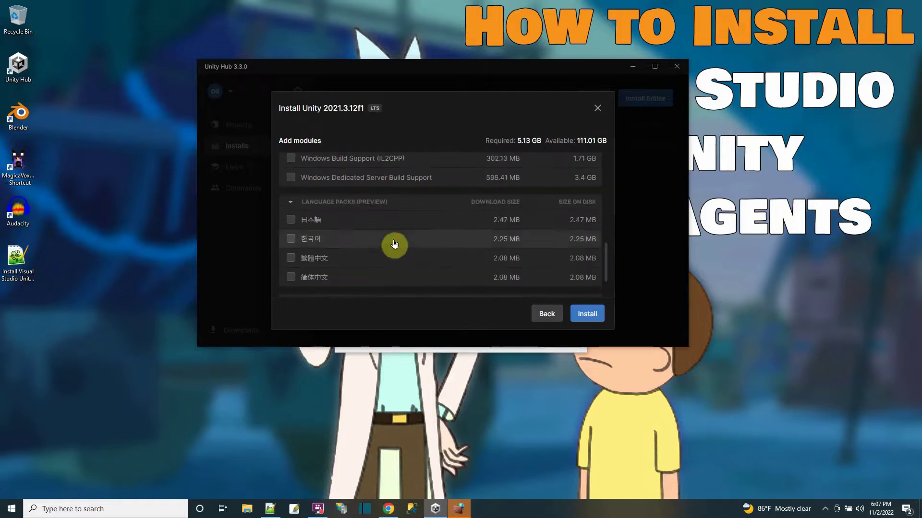
click(591, 317)
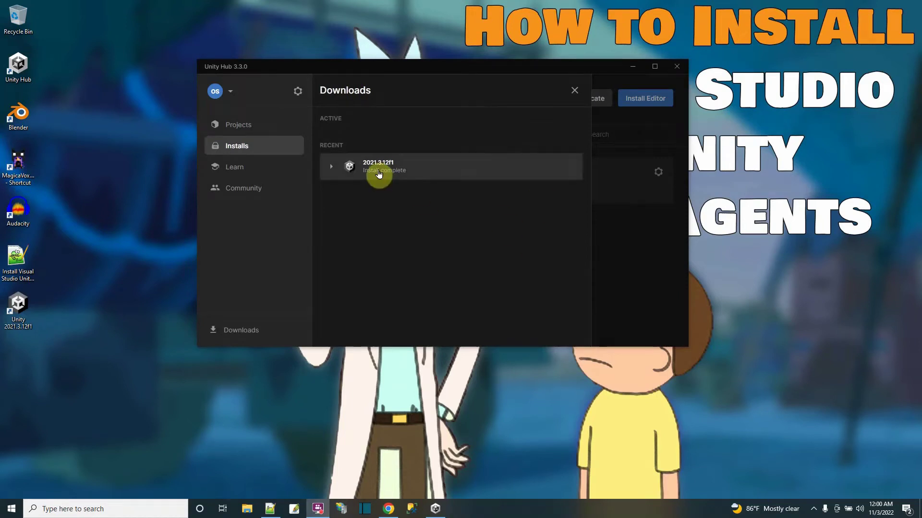
Create a 3D Core project with the default name My project and the default location, and maximize its editor window.
click(240, 129)
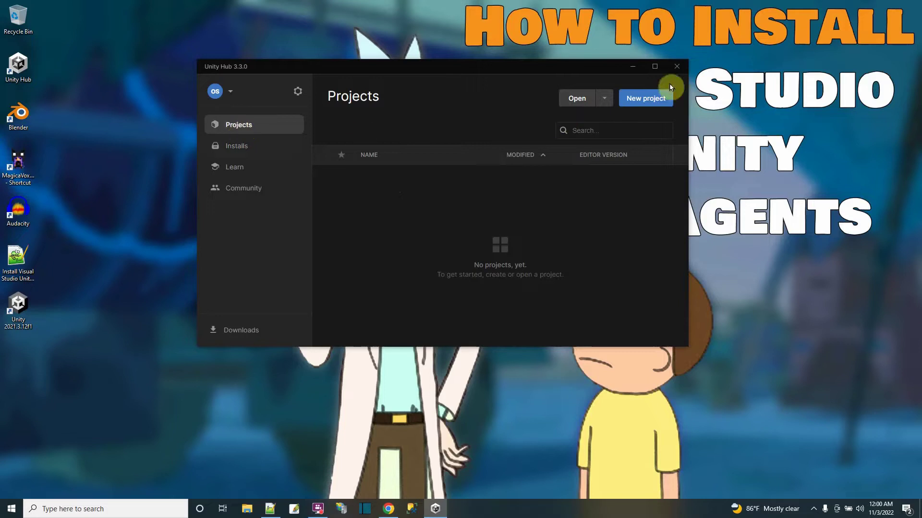
click(638, 105)
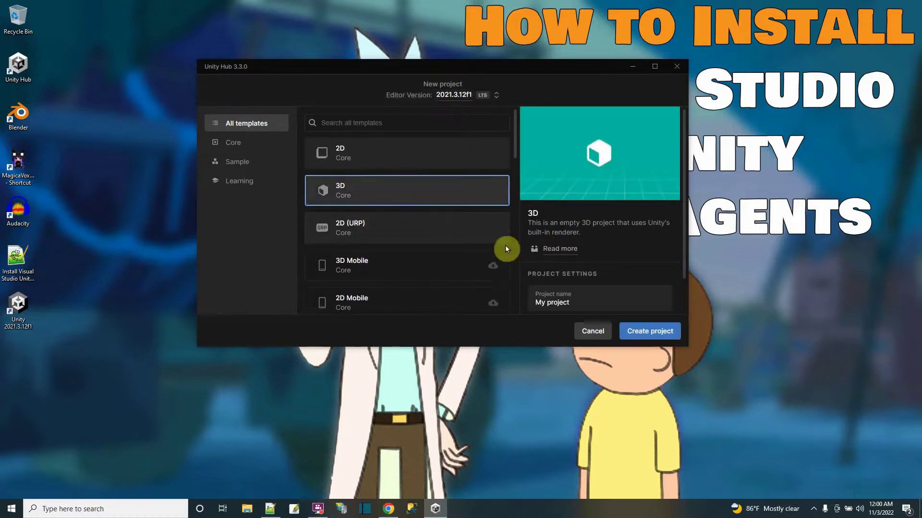
scroll(584, 266, down, 1)
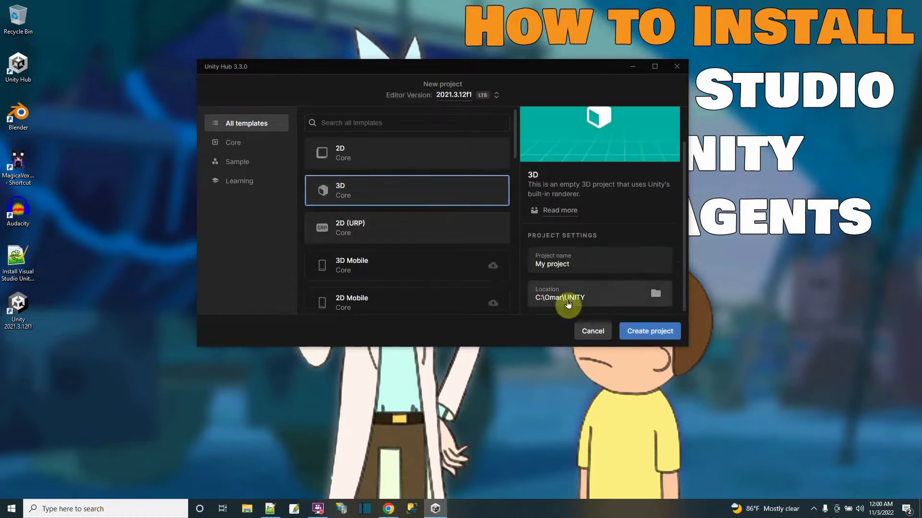
click(653, 336)
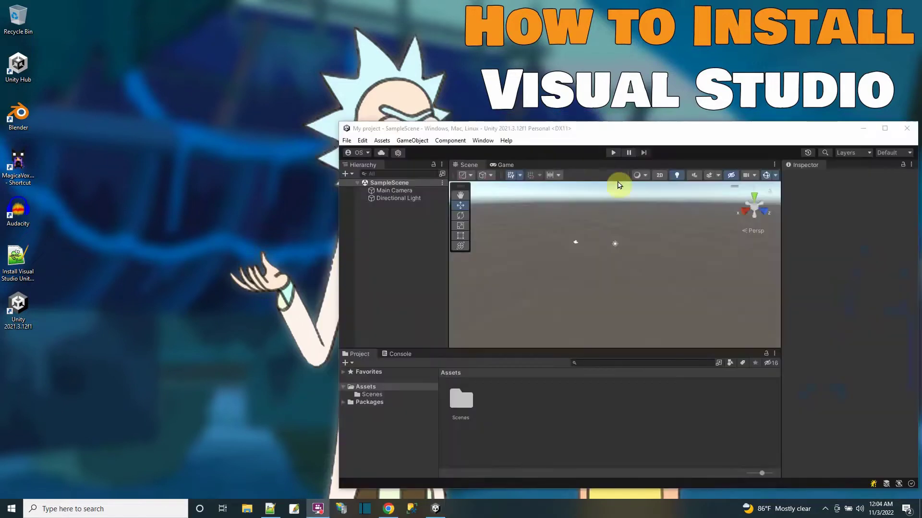
drag(604, 131, 375, 76)
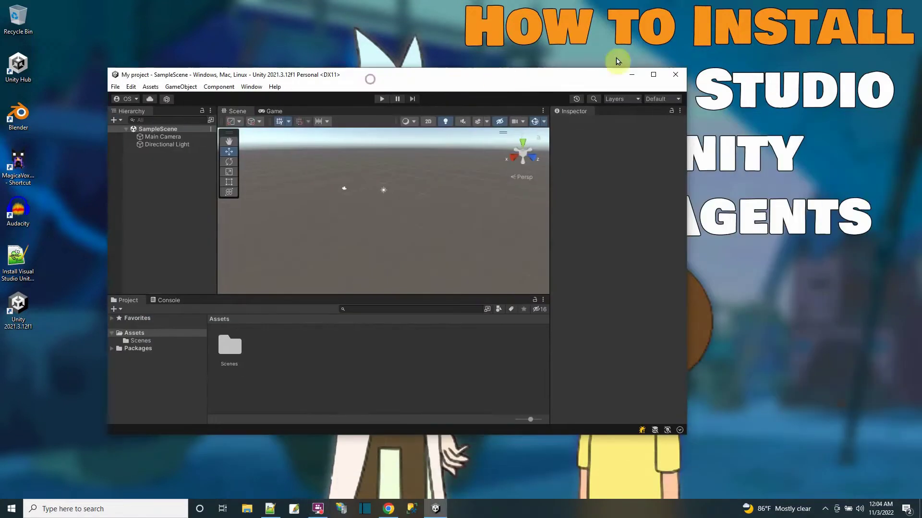
click(653, 75)
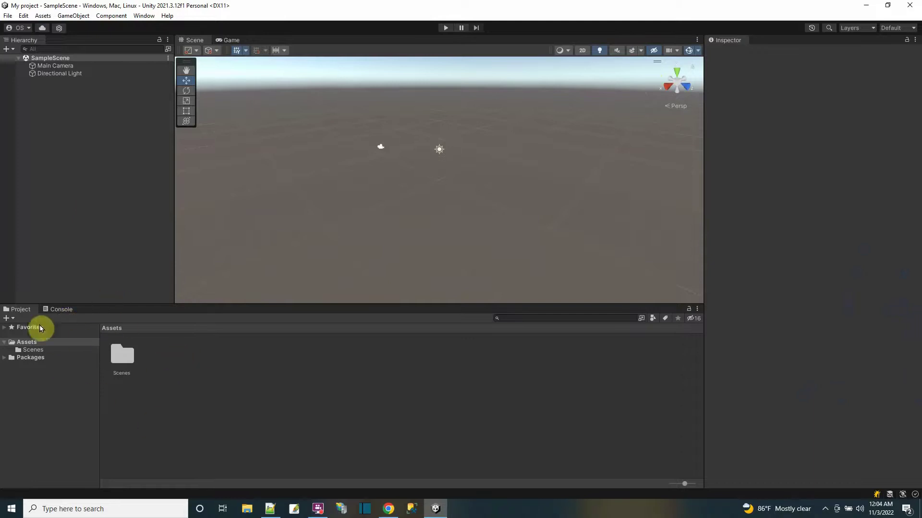
Create a C# script named Name01 in the project's Assets folder.
right_click(242, 361)
mouse_move(304, 111)
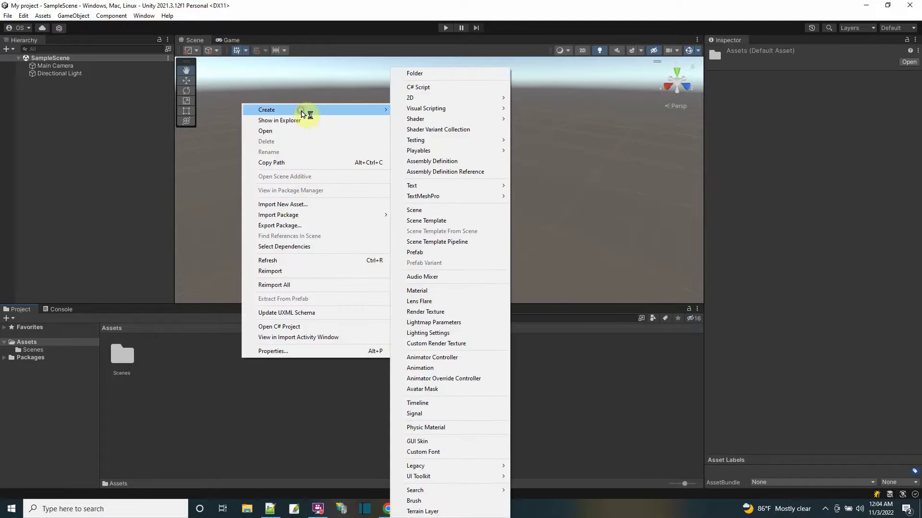
click(422, 87)
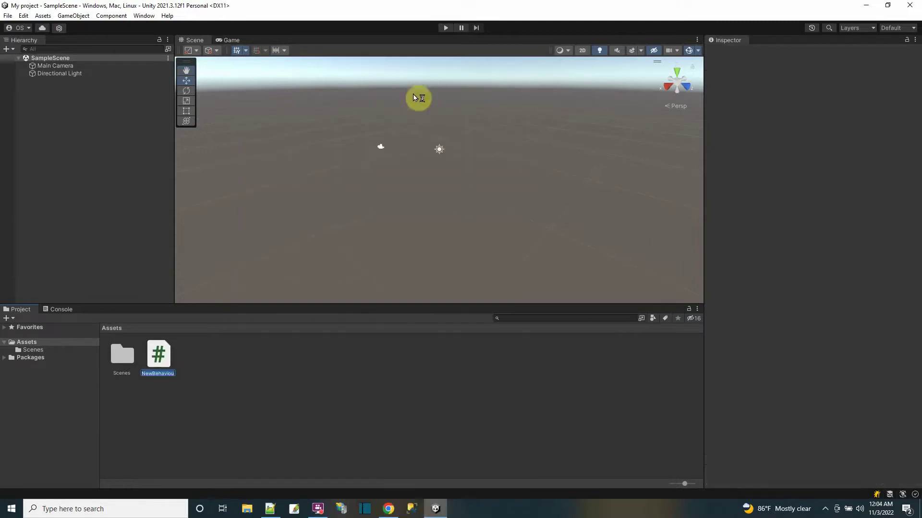
text(Name01)
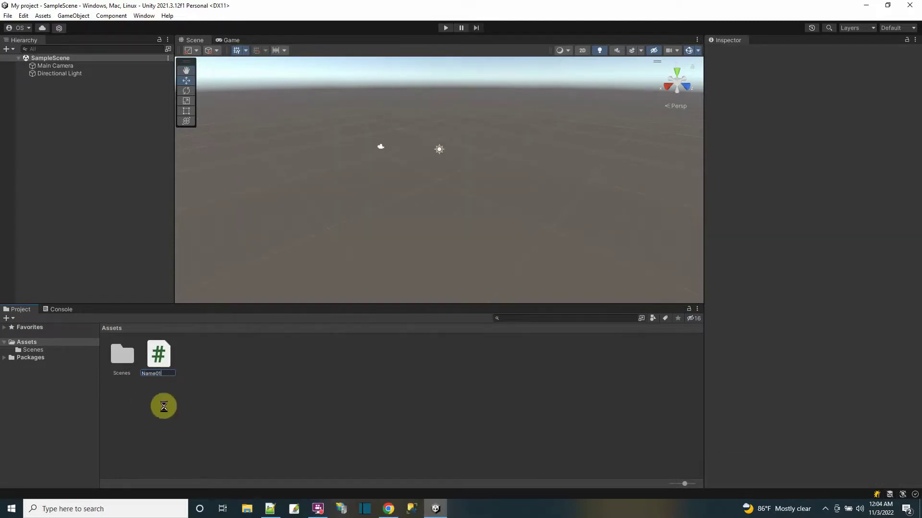
key(Return)
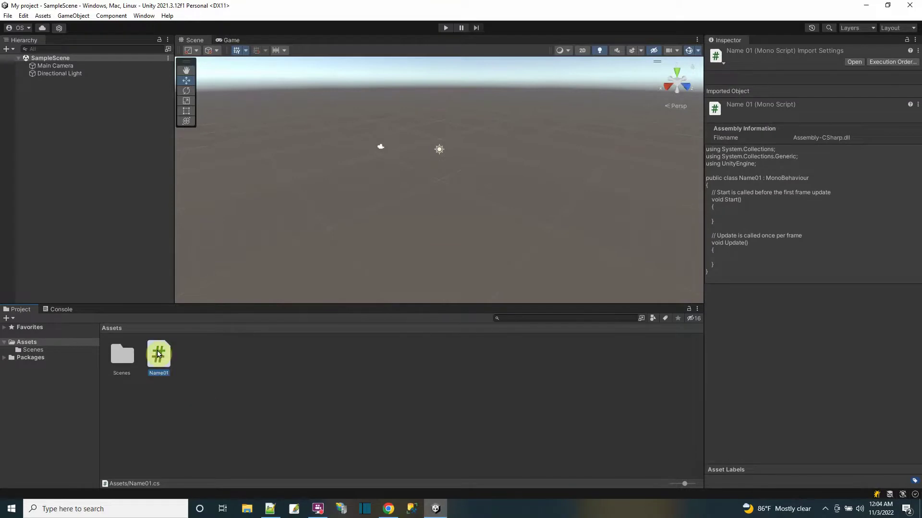
Open the Name01 script in Visual Studio to check its Unity integration, and close Visual Studio.
double_click(158, 354)
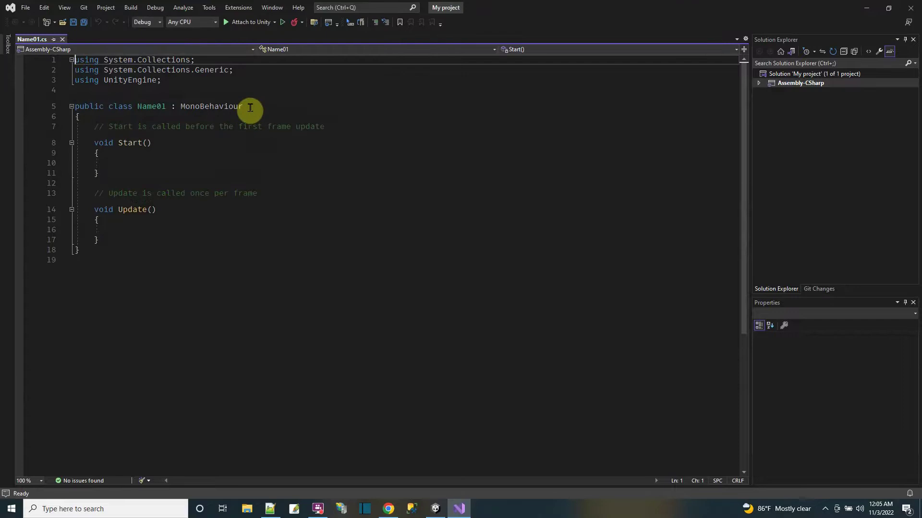
mouse_move(205, 107)
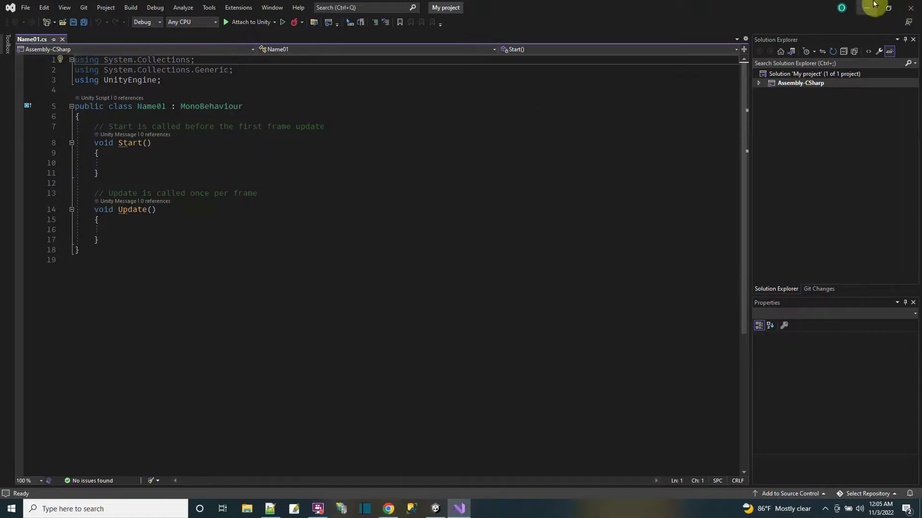
click(906, 9)
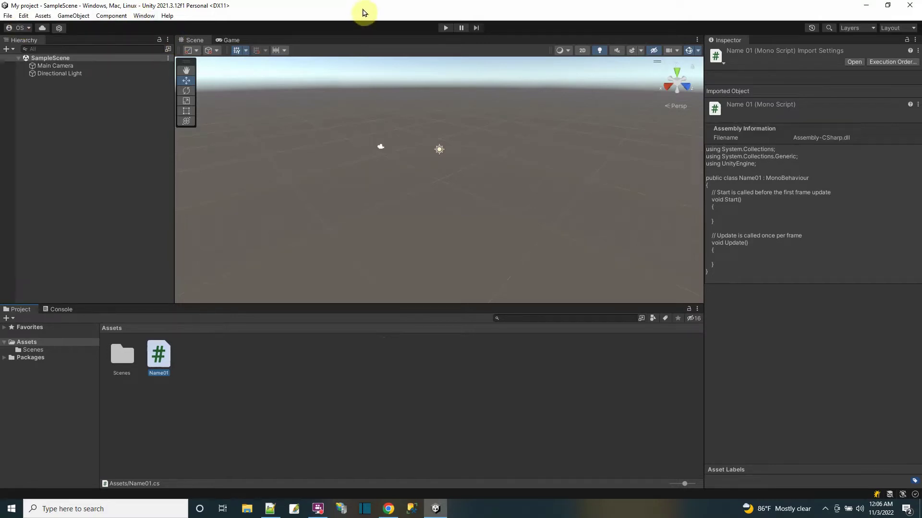
In the External Tools preferences, keep Microsoft Visual Studio 2022 as the external script editor and regenerate the project files.
click(24, 15)
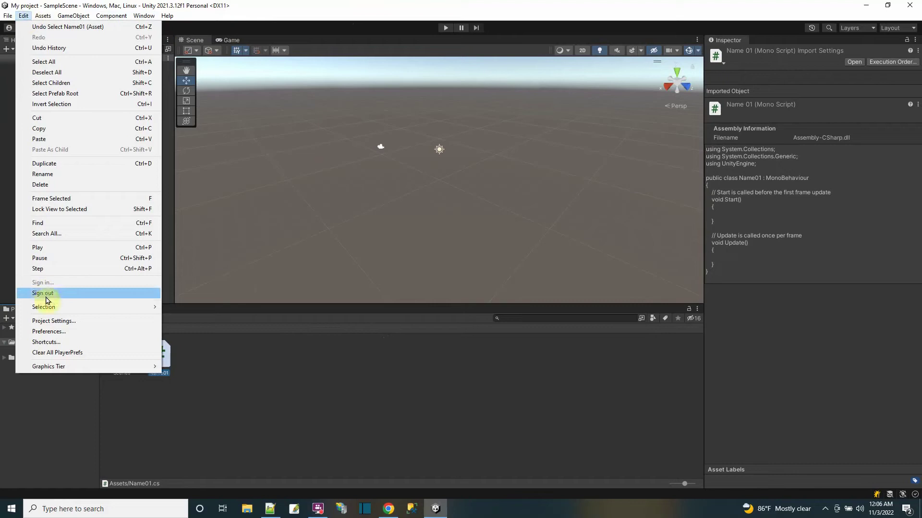
click(49, 332)
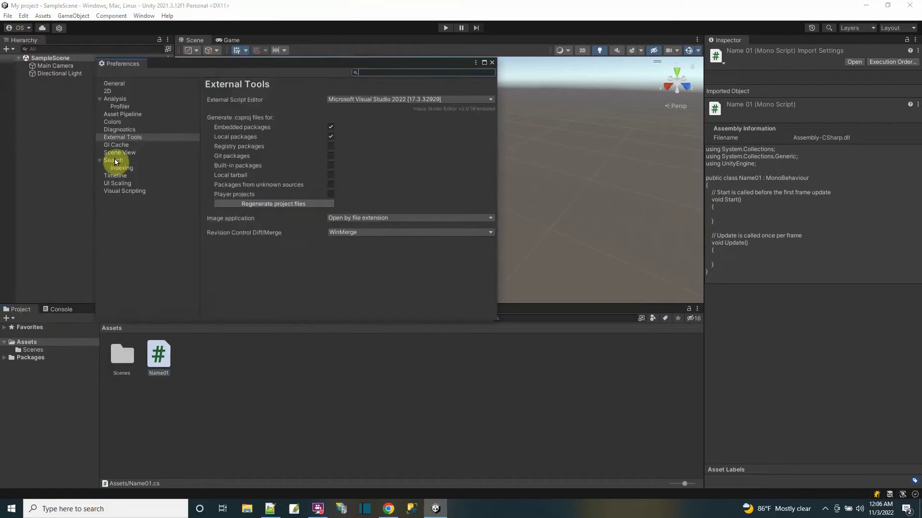
click(136, 137)
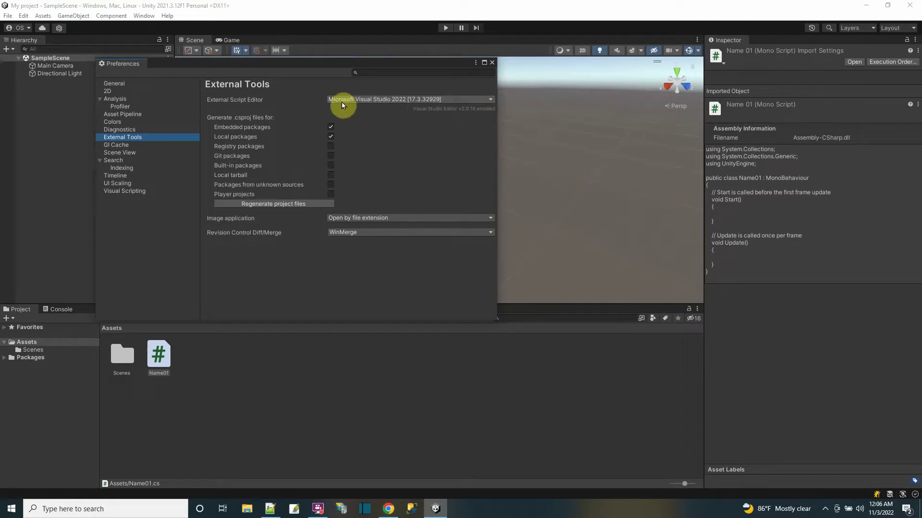
click(491, 101)
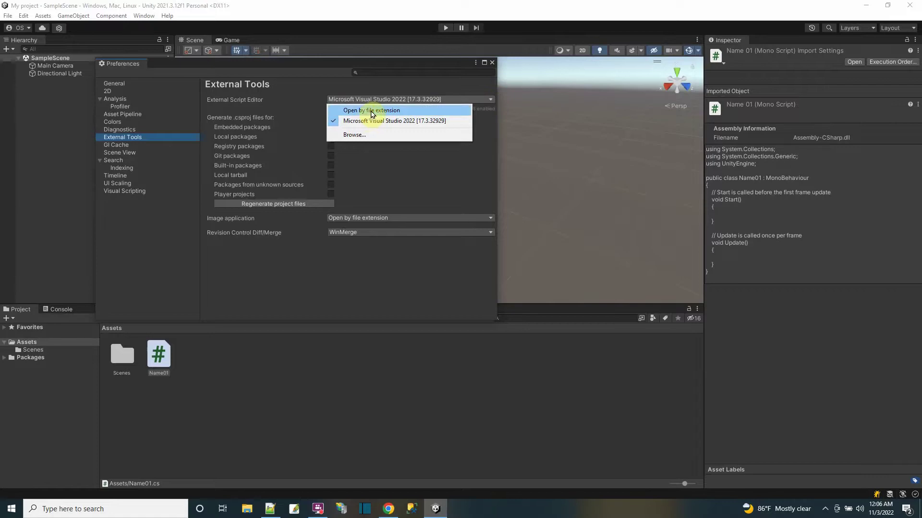
click(290, 96)
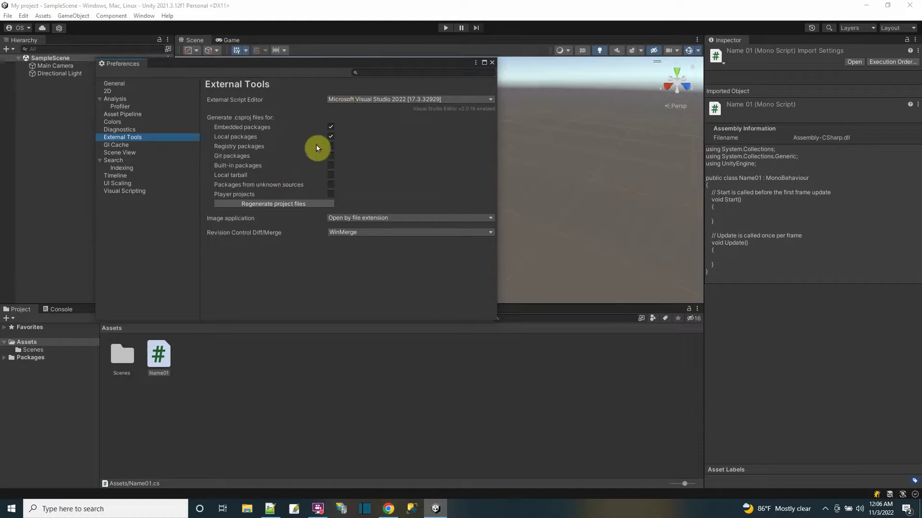
click(273, 205)
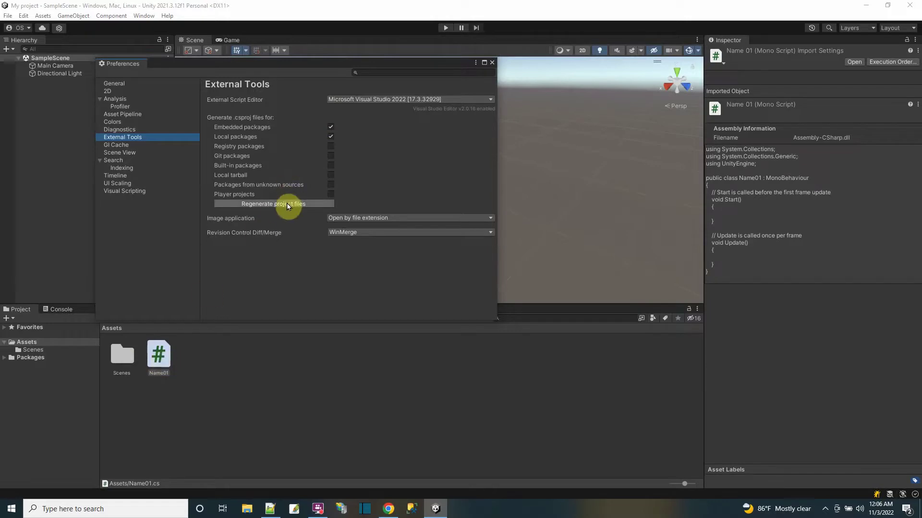
click(492, 64)
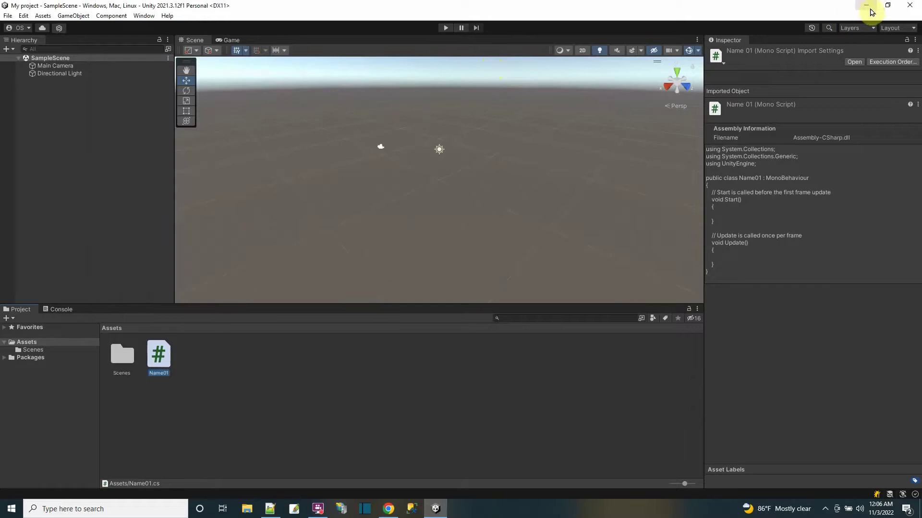
Close the Unity editor and delete the Unity 2021.3.12f1 shortcut from the desktop, keeping the Unity Hub shortcut.
click(887, 6)
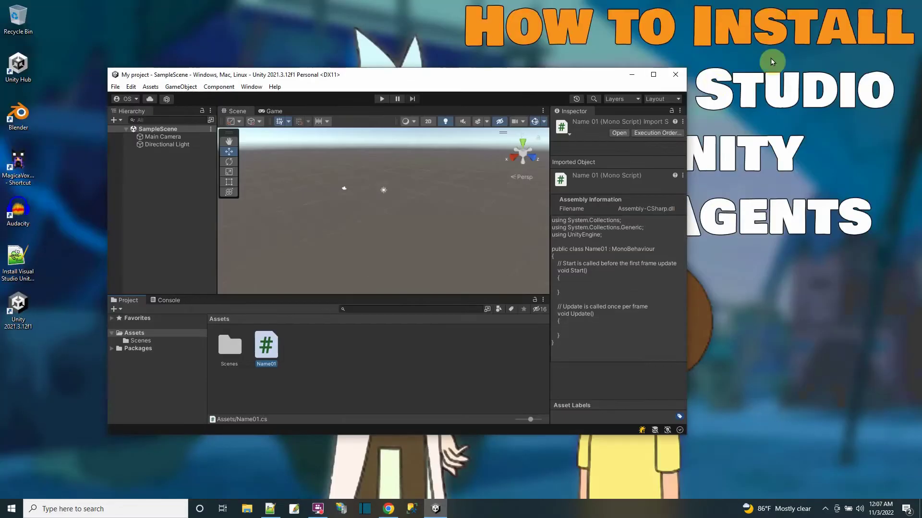
click(676, 75)
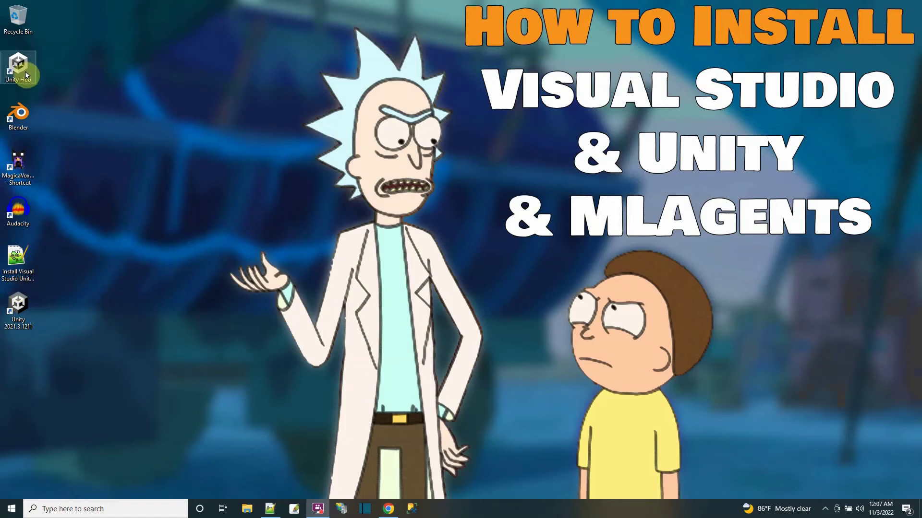
click(19, 319)
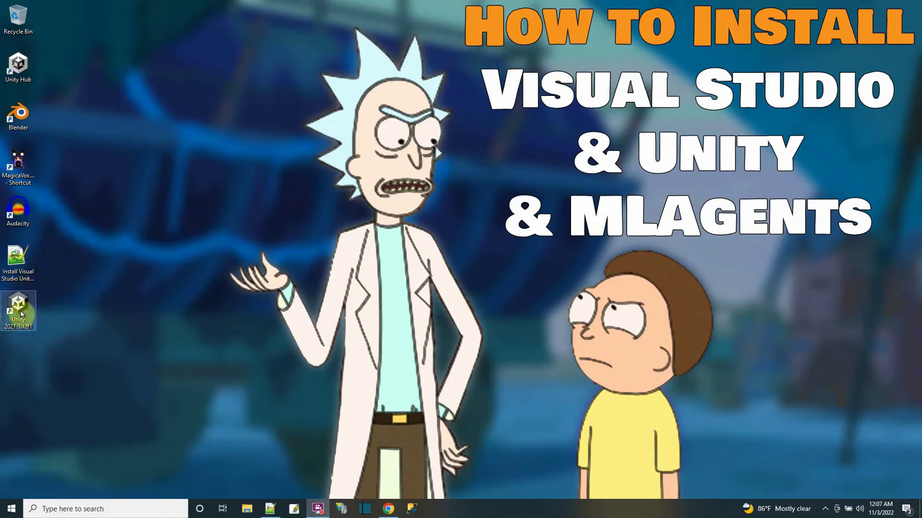
click(23, 59)
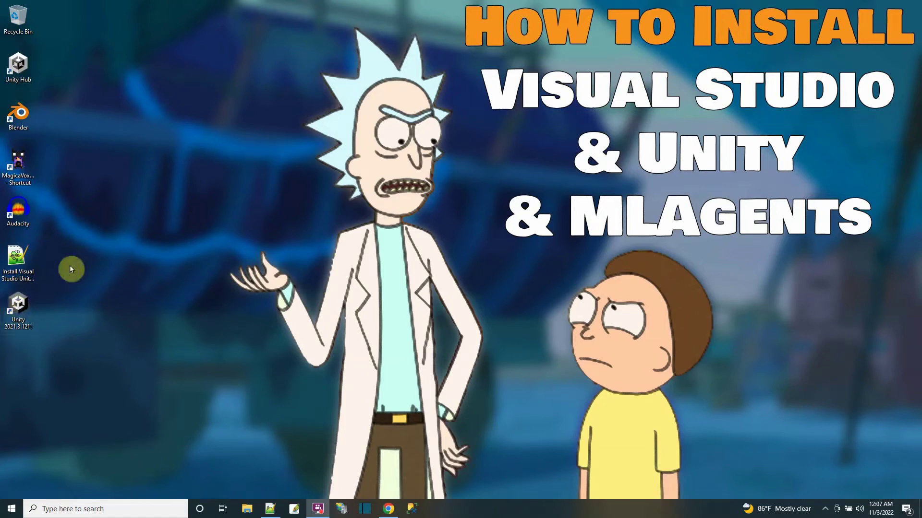
right_click(12, 311)
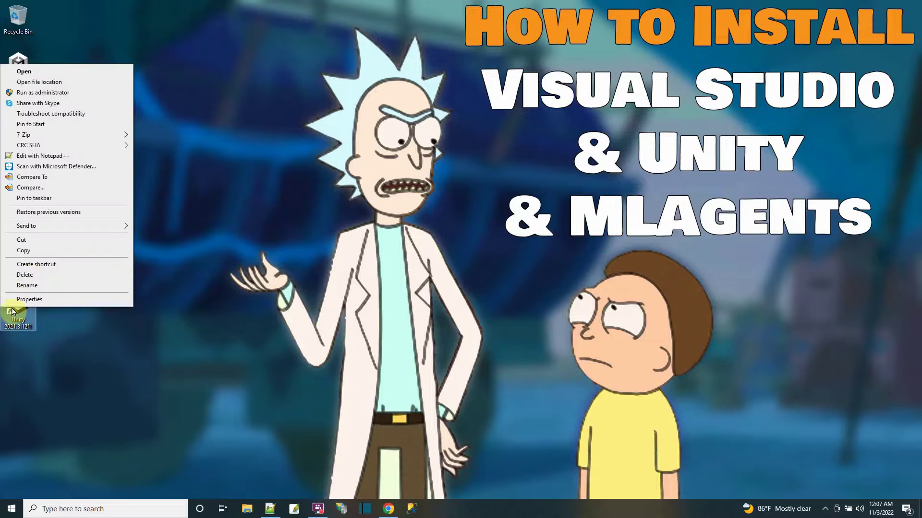
click(28, 275)
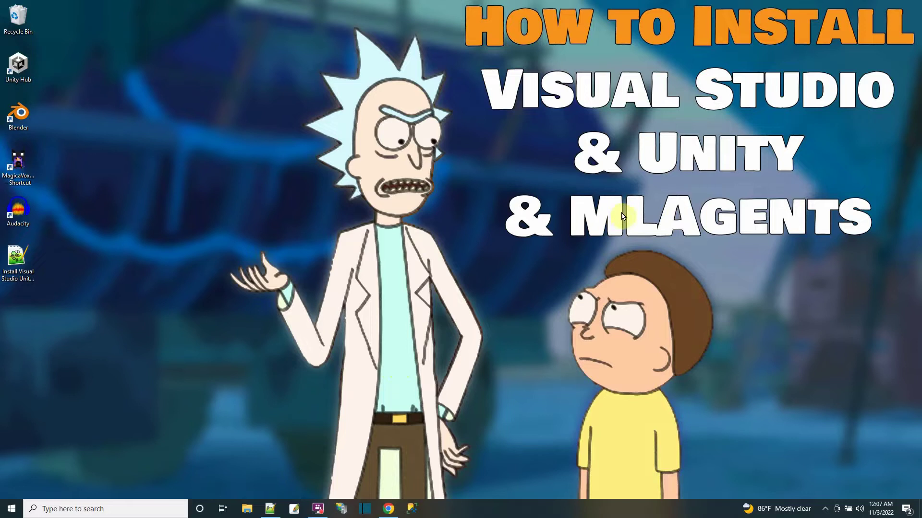
Open the installation notes file from the desktop, review its Anaconda and MLAgent toolkit sections, and minimize it.
double_click(20, 263)
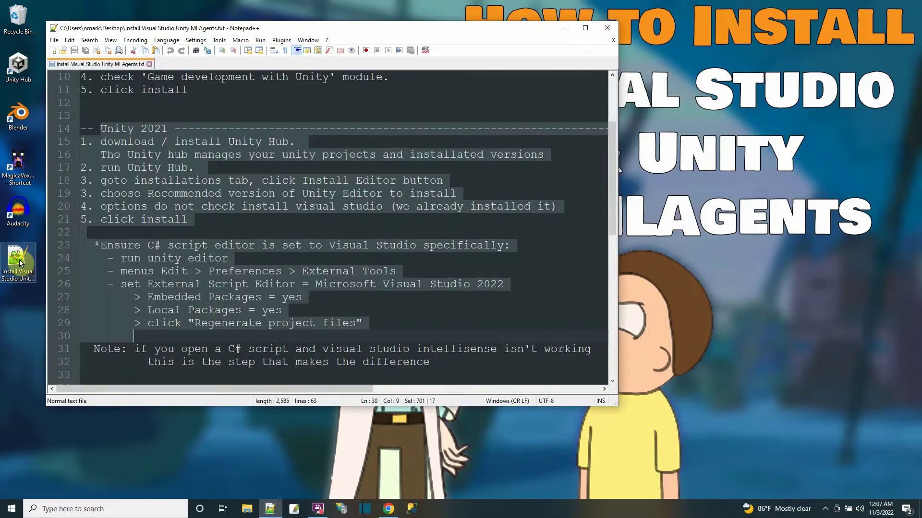
click(242, 194)
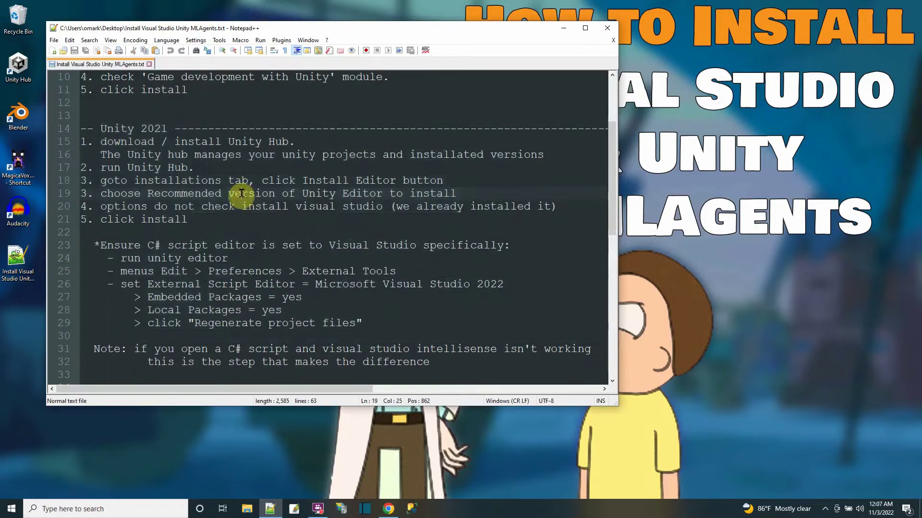
scroll(243, 194, down, 7)
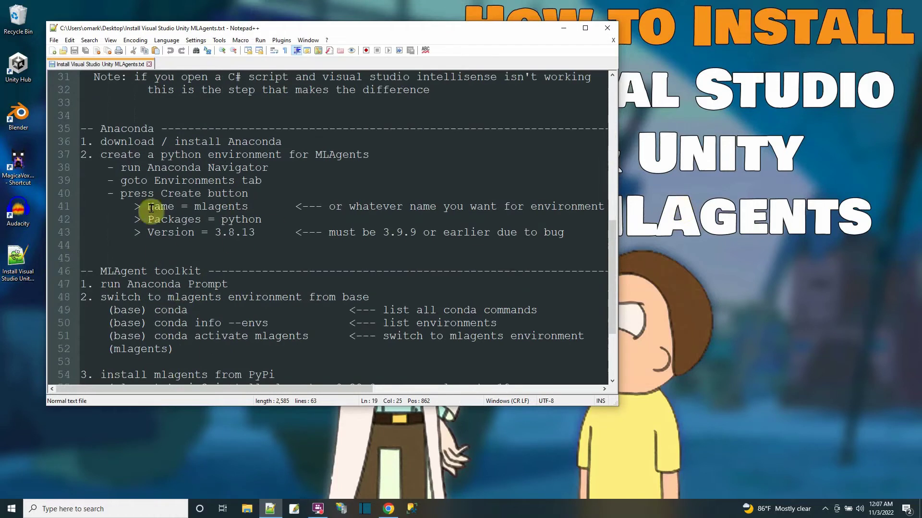
click(98, 130)
drag(99, 130, 564, 232)
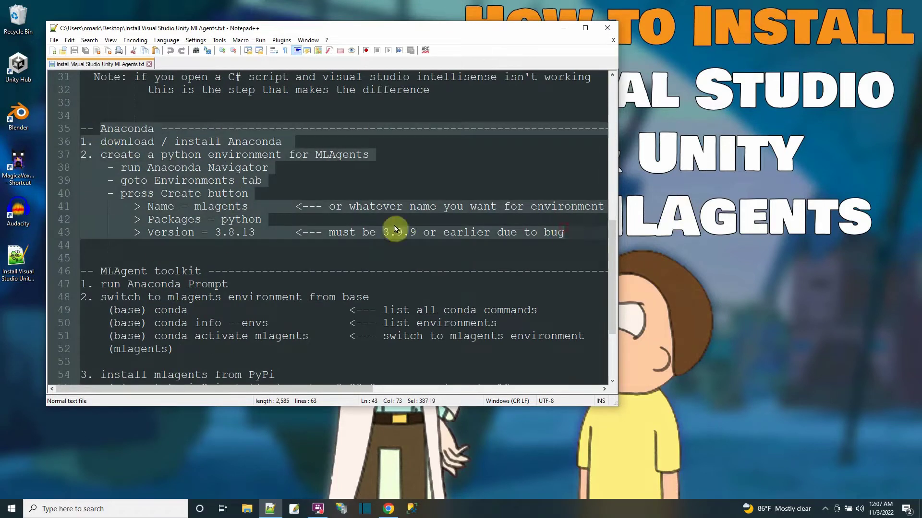
click(129, 129)
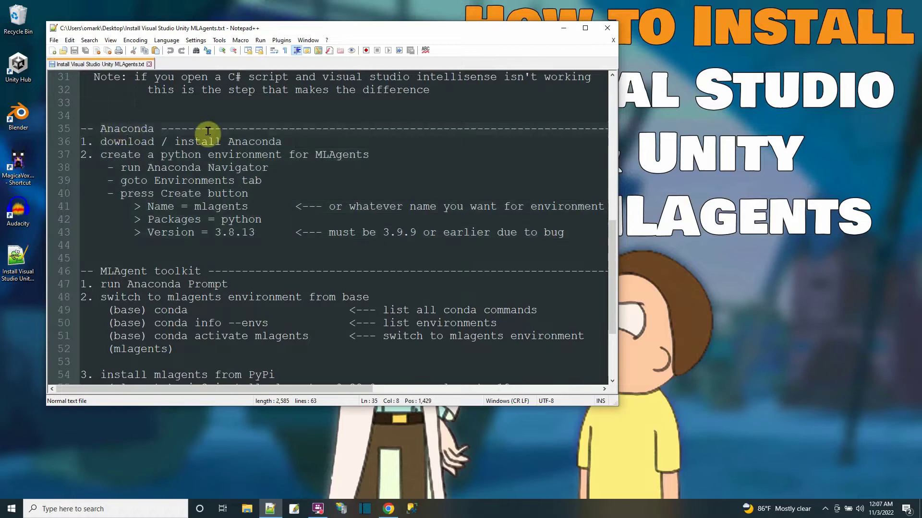
scroll(205, 268, down, 2)
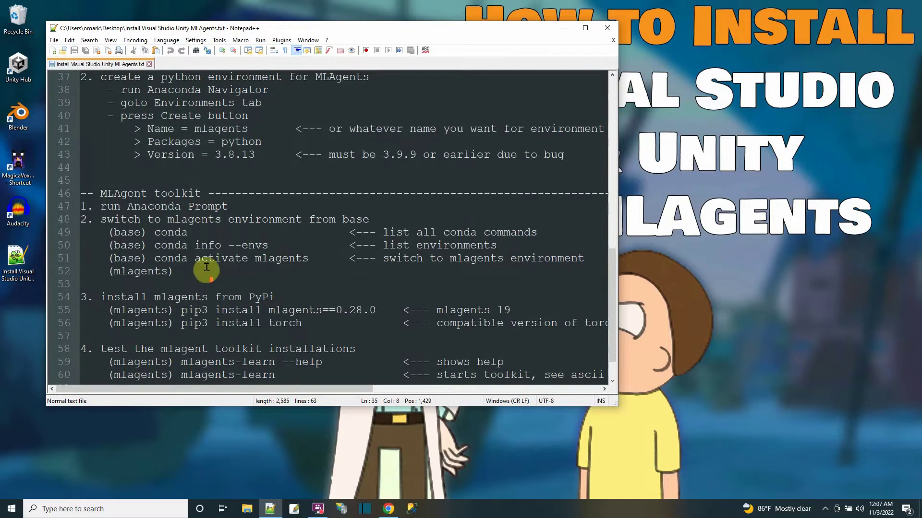
scroll(180, 173, up, 1)
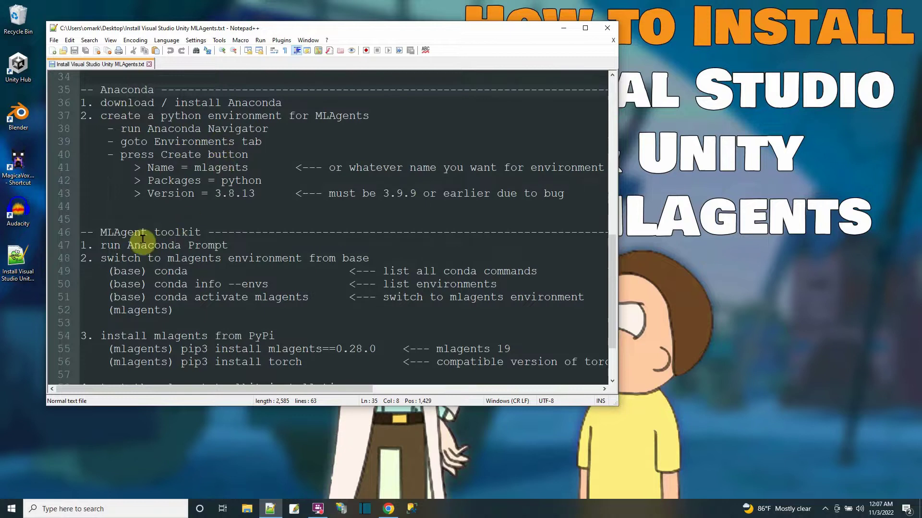
scroll(139, 235, down, 1)
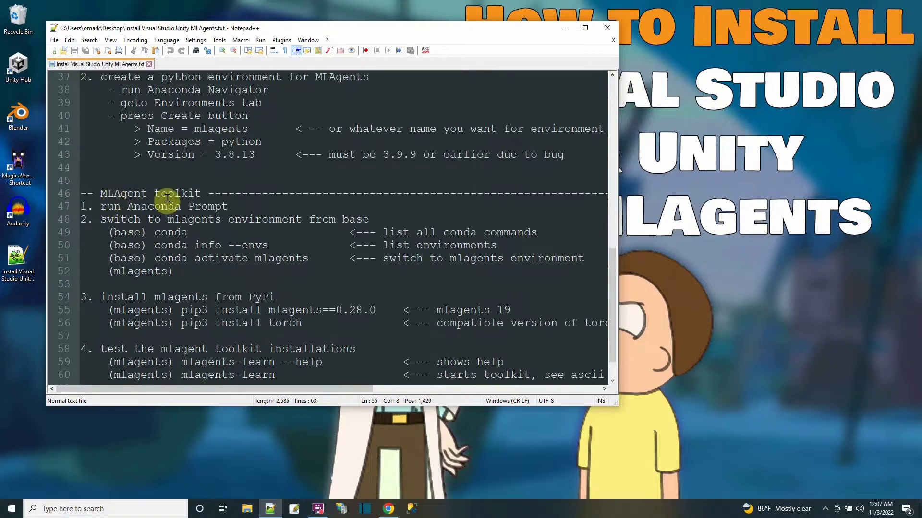
scroll(190, 163, up, 2)
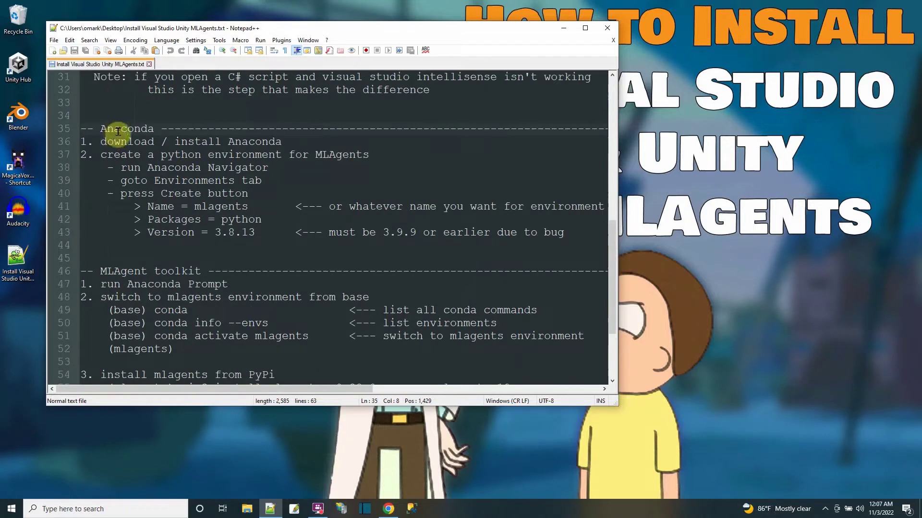
click(560, 28)
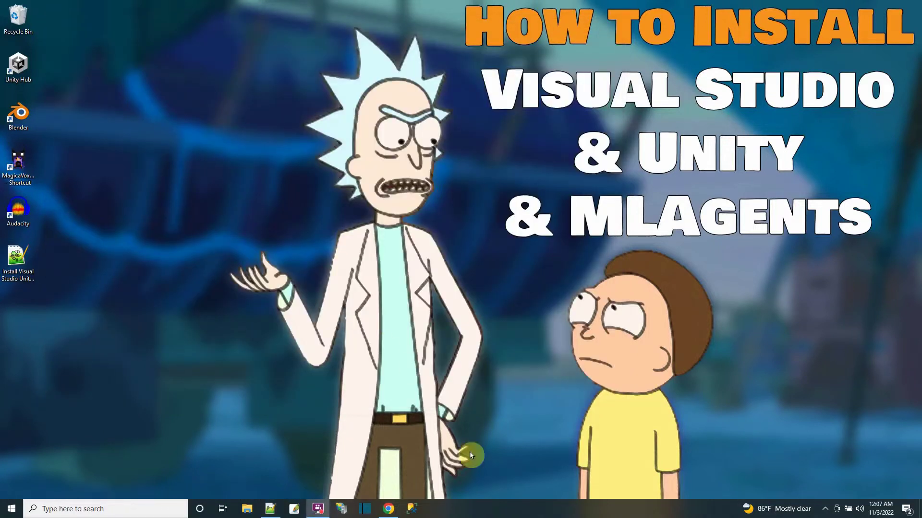
Switch to Chrome, search the web for "anaconda download", and open the official Anaconda website.
click(389, 509)
click(335, 35)
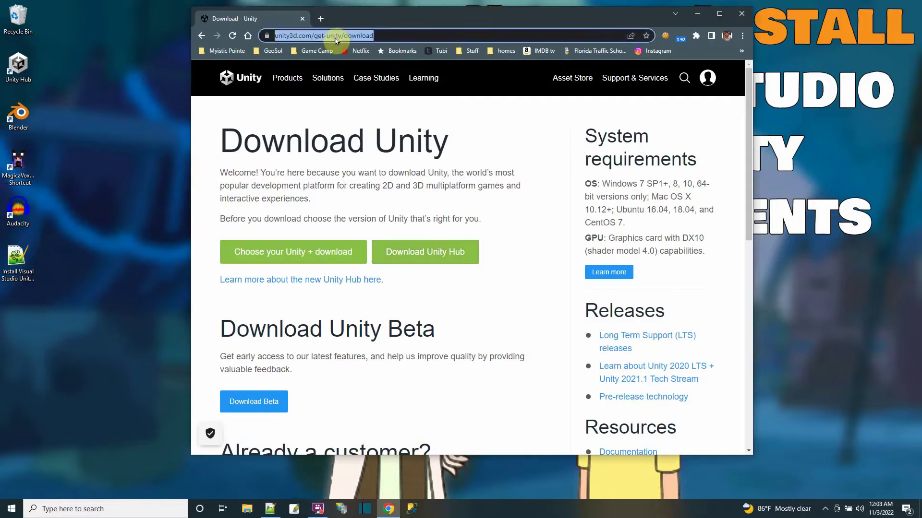
text(anaconda downl)
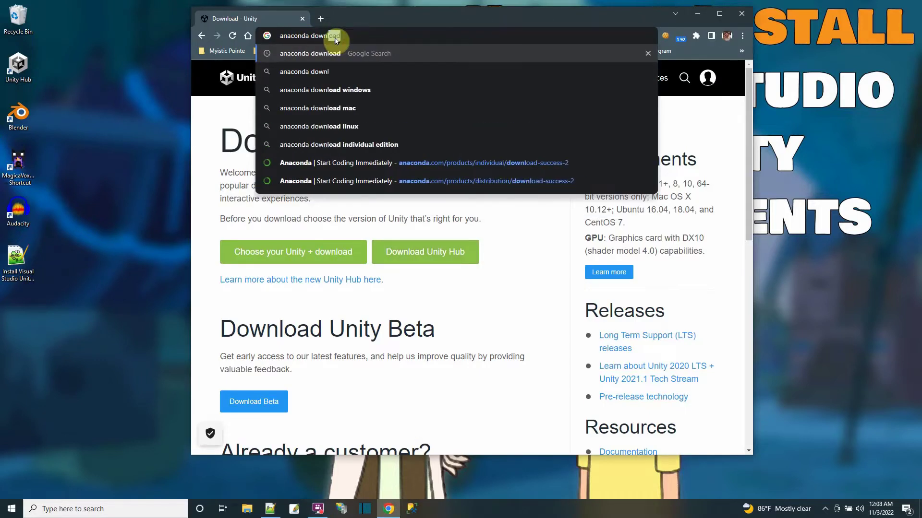
text(oad)
key(Return)
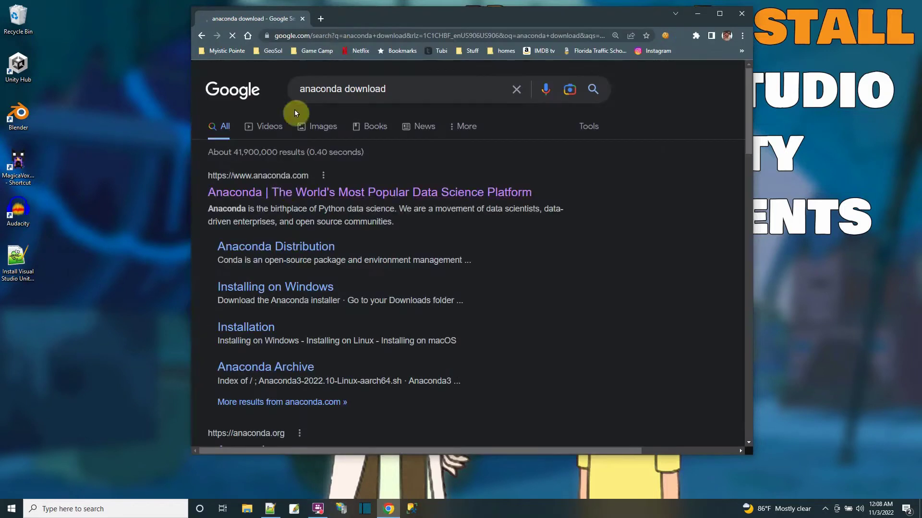
click(308, 190)
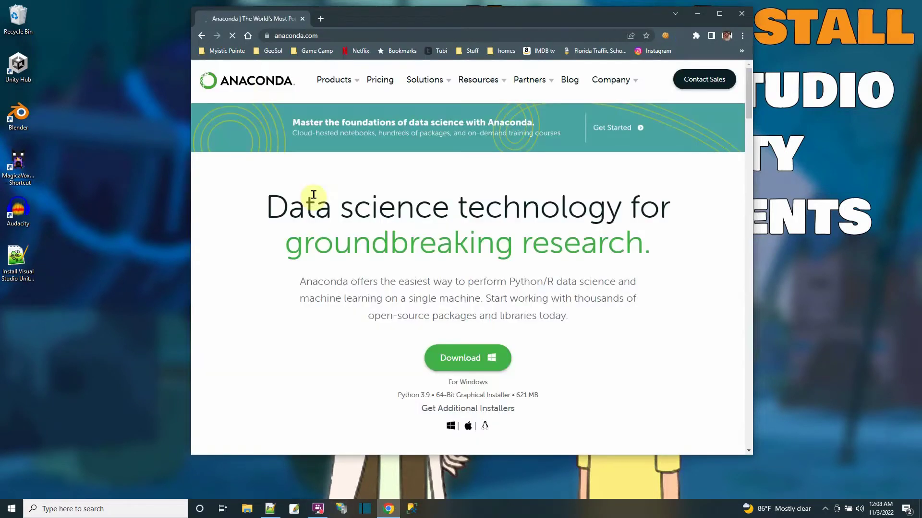
Download the Windows installer Anaconda3-2022.10-Windows-x86_64.exe and save it in the Downloads folder.
mouse_move(359, 116)
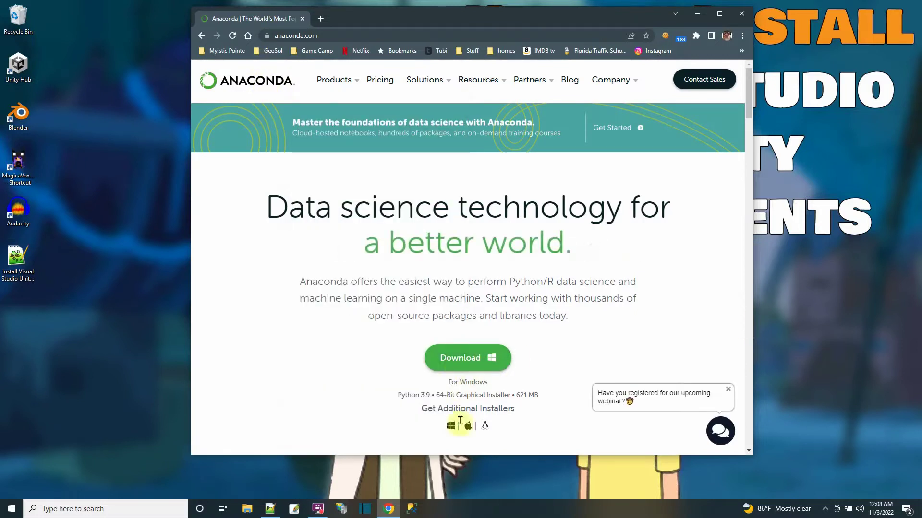
click(463, 360)
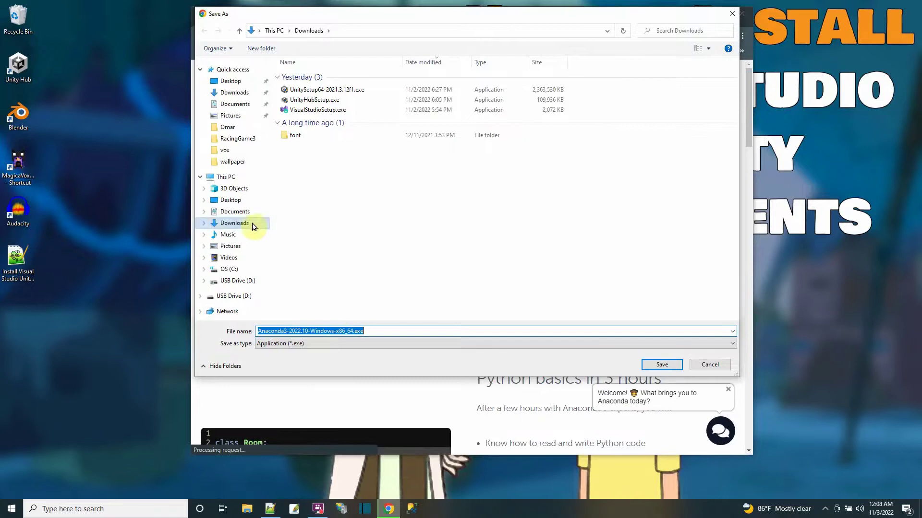
click(654, 365)
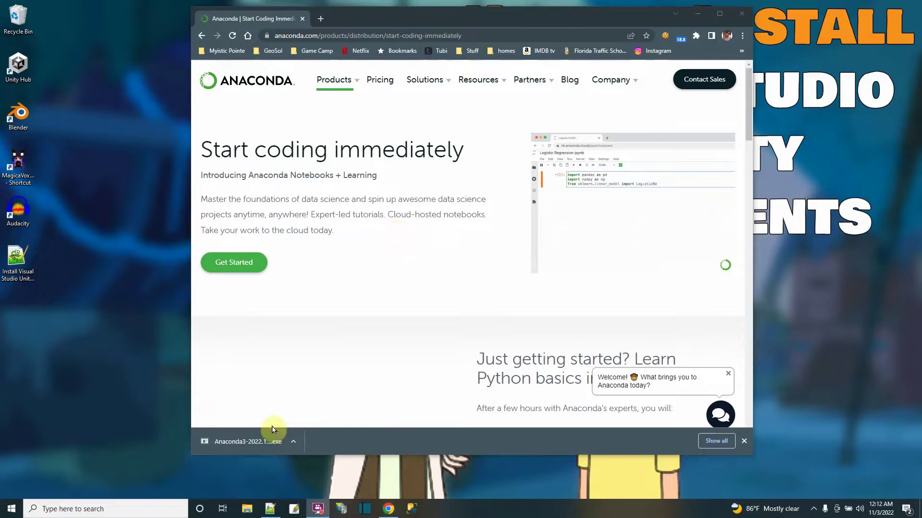
Launch the downloaded Anaconda3 2022.10 installer, minimize the browser, and accept the license agreement.
click(236, 442)
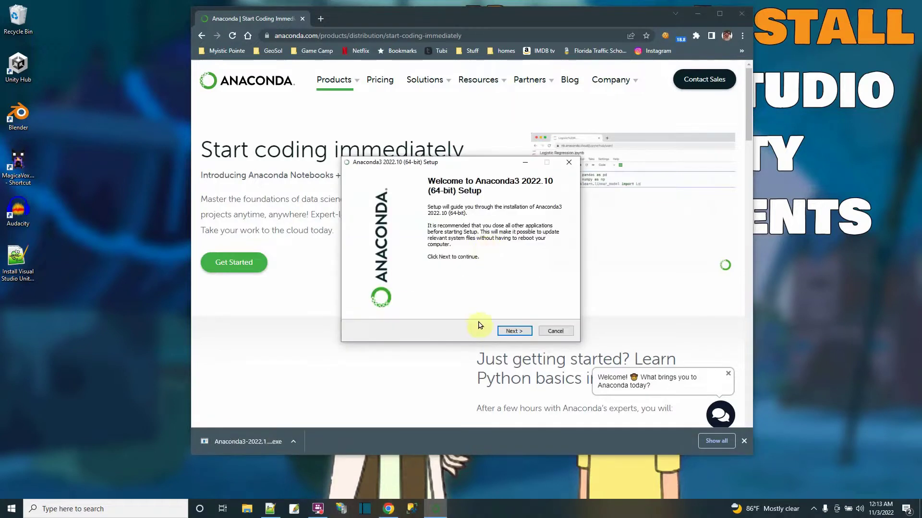
click(699, 13)
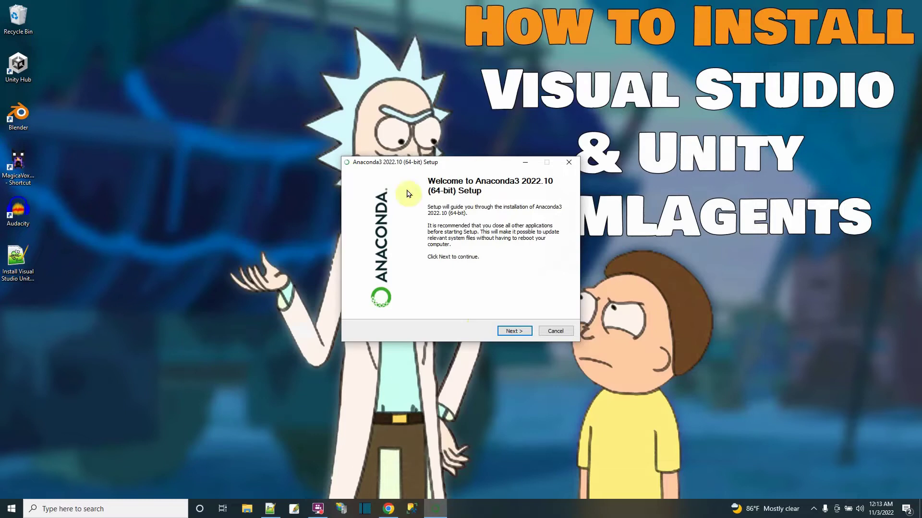
click(512, 331)
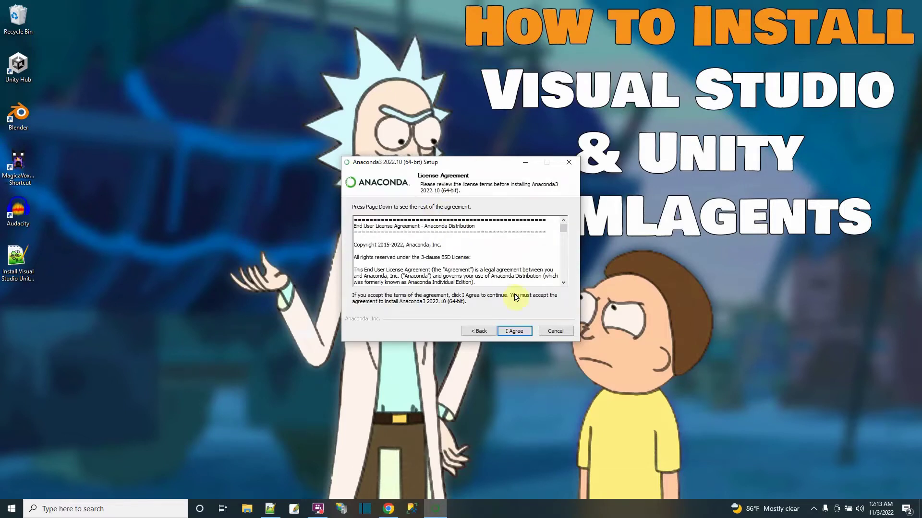
scroll(512, 272, down, 5)
scroll(513, 272, down, 10)
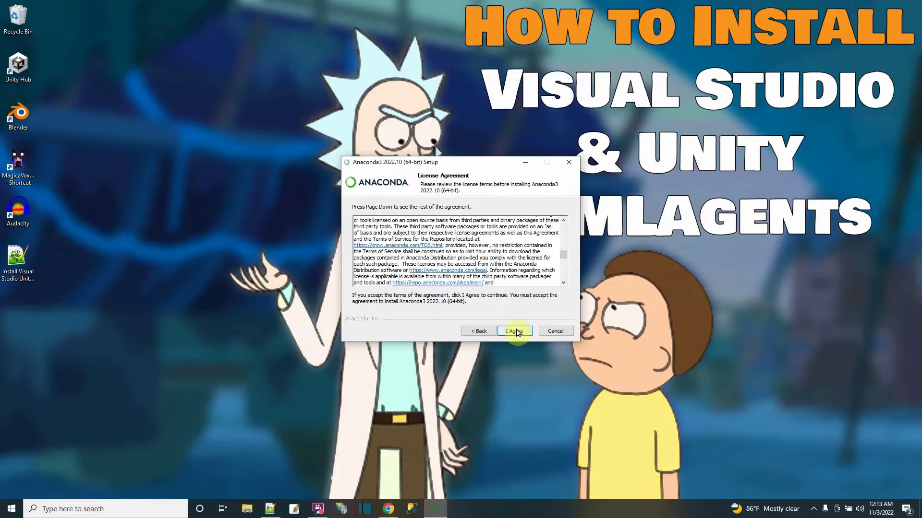
click(514, 330)
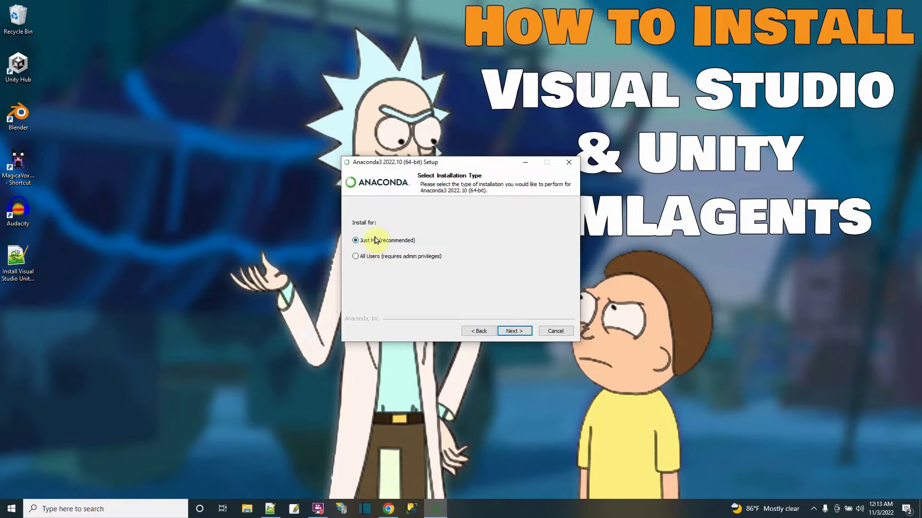
Set the Anaconda installation type to All Users (requires admin privileges) and continue the setup.
click(356, 256)
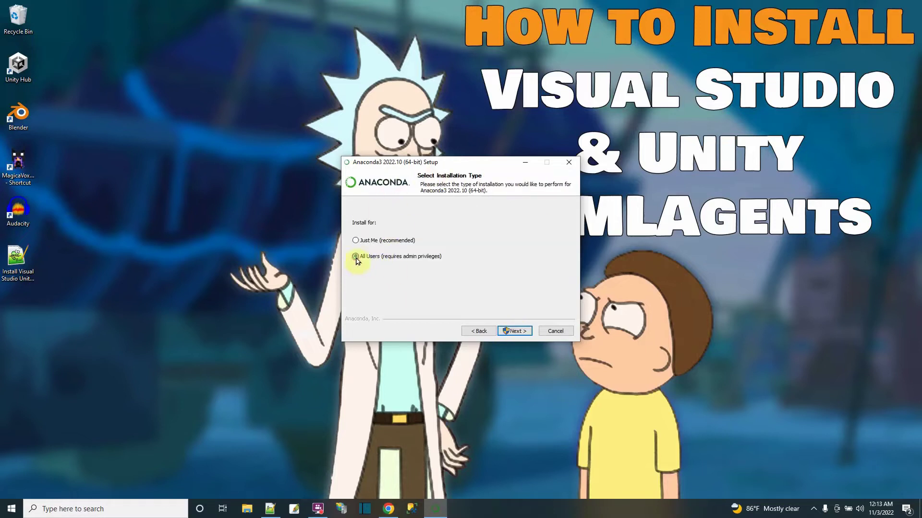
click(508, 331)
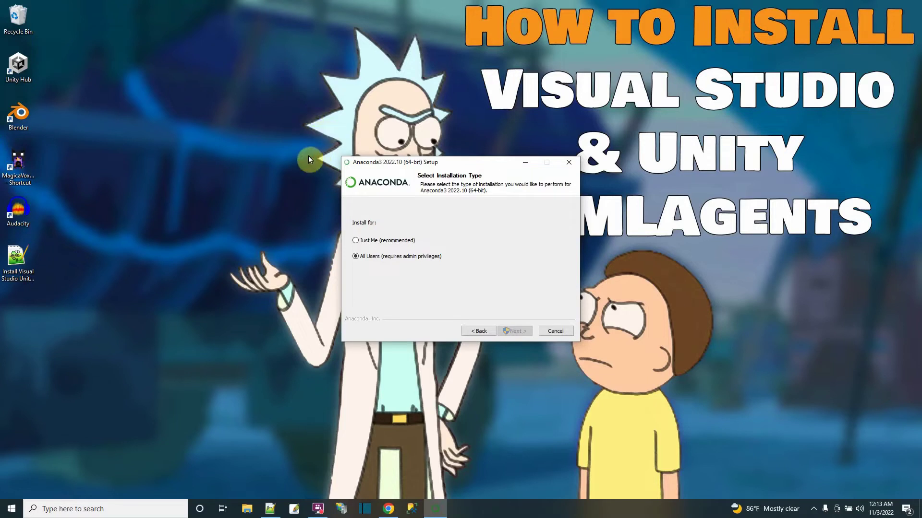
click(320, 124)
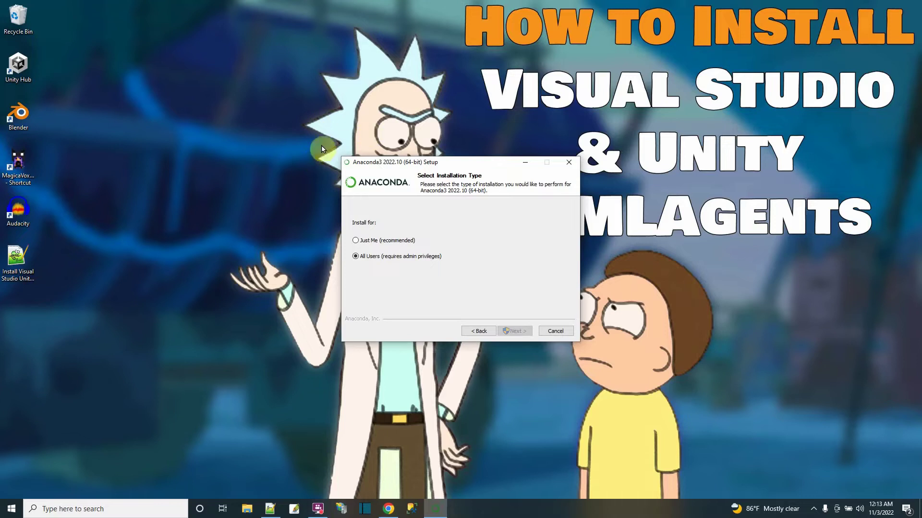